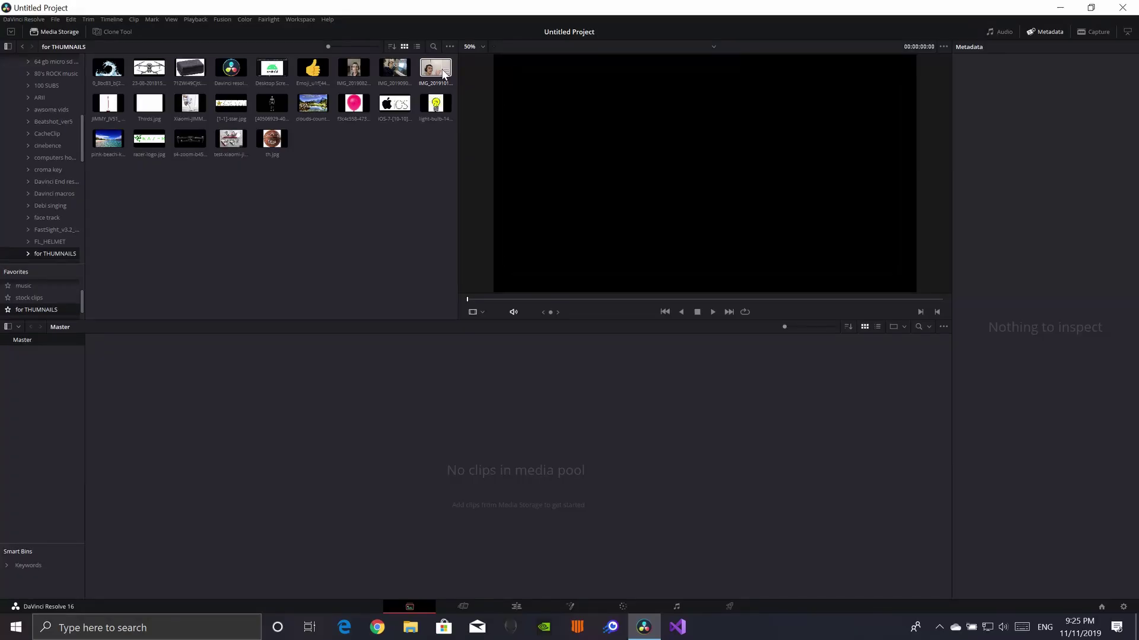
- Import IMG_2019, th.jpg, the s4-zoom drone PNG and the thumbs-up emoji PNG into the Master bin
click(443, 71)
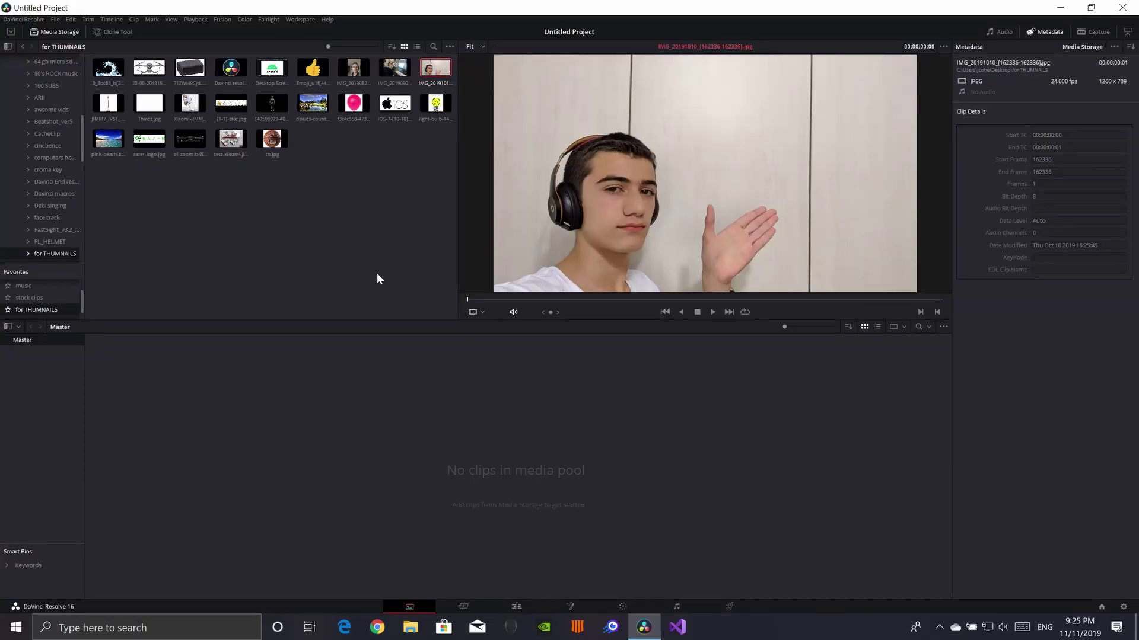
drag(387, 401, 388, 385)
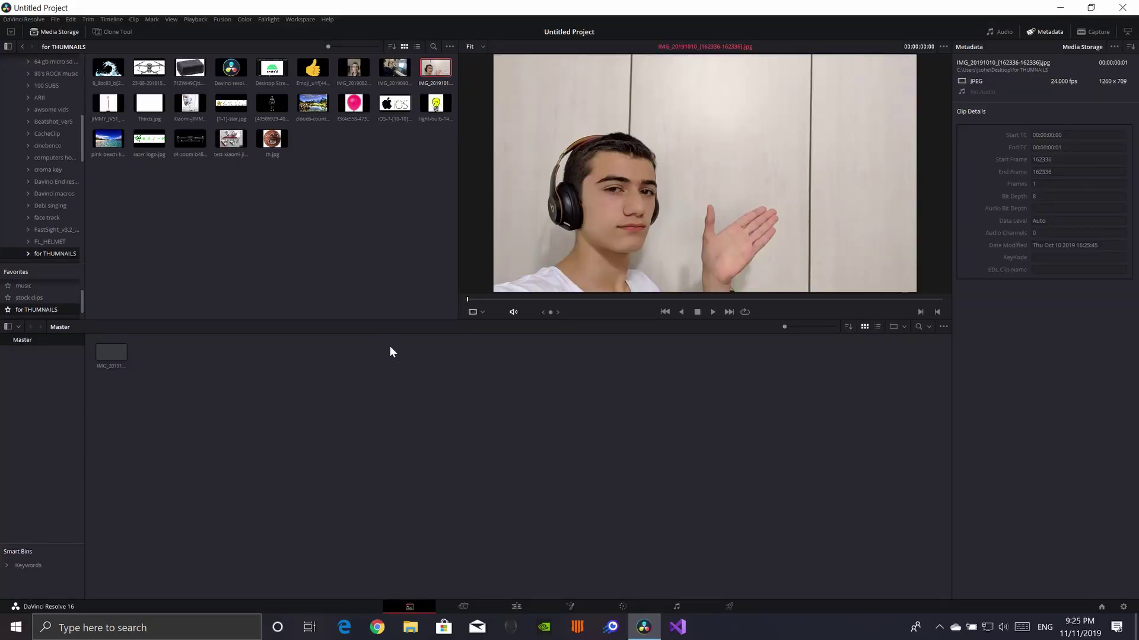
click(116, 358)
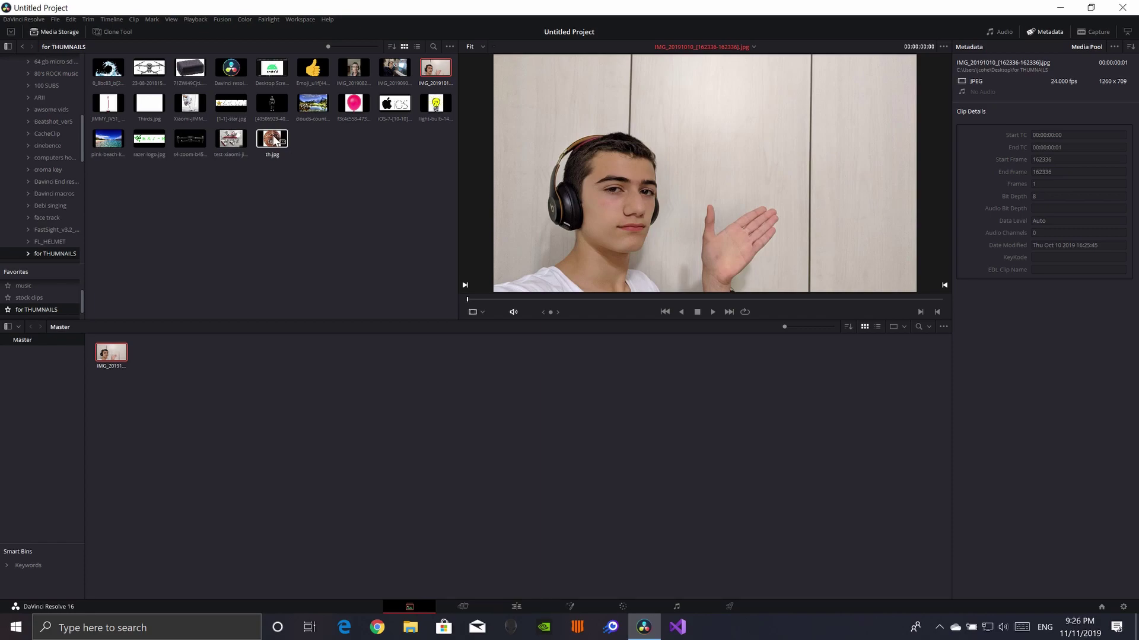
drag(268, 148, 266, 392)
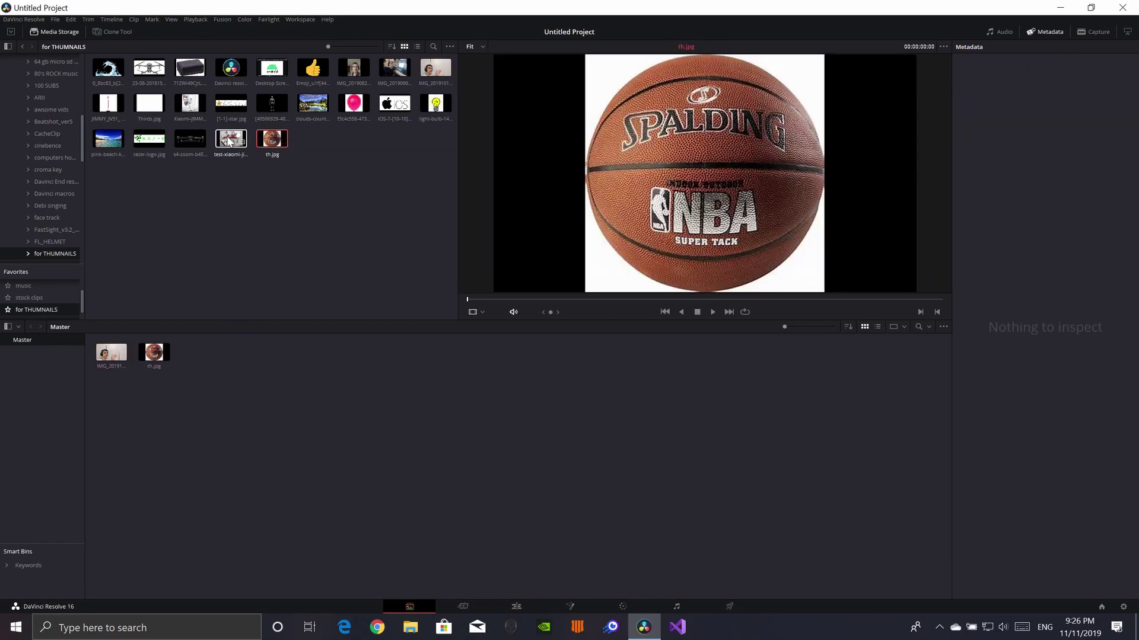
click(185, 141)
drag(238, 361, 240, 379)
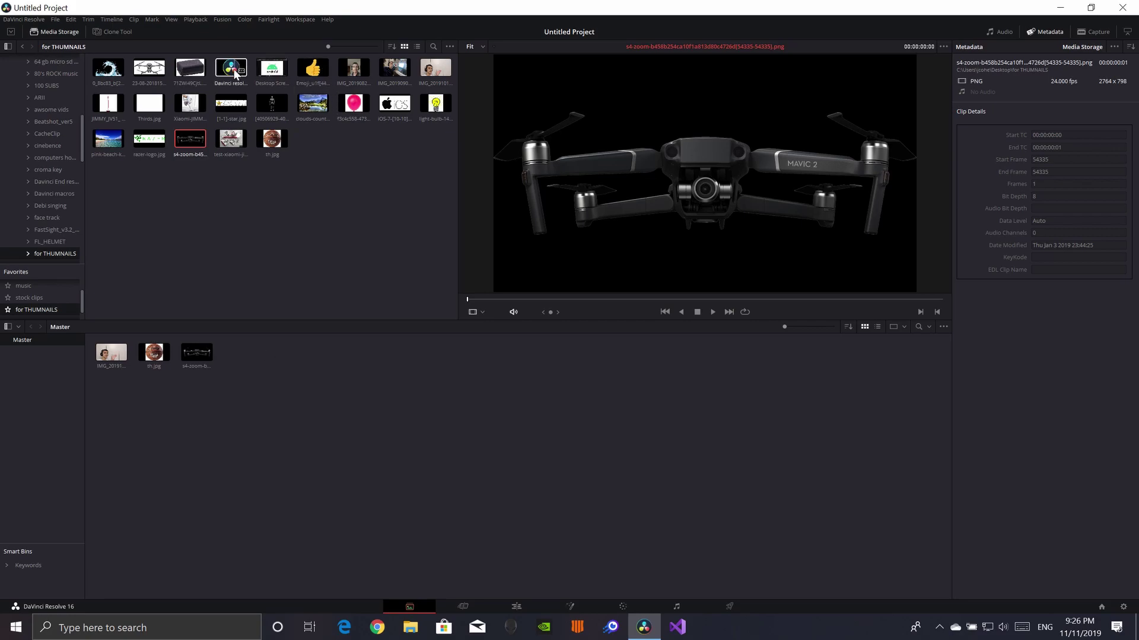
click(313, 68)
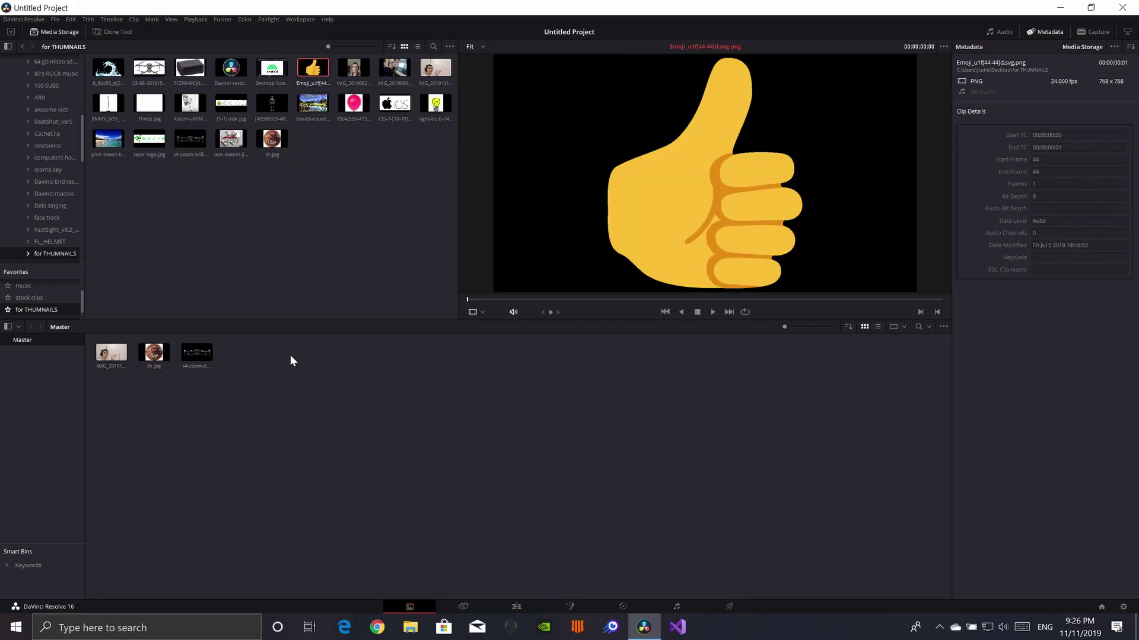
drag(291, 360, 313, 359)
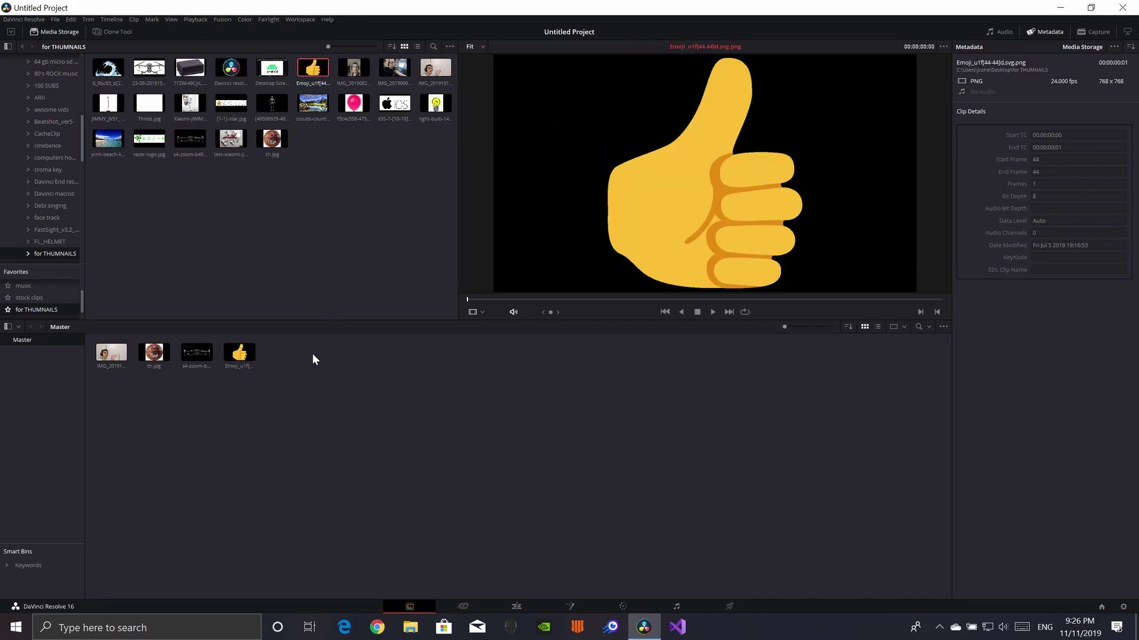
- Build Timeline 1 with the person photo on V1 and the drone on V2 at zoom 0.810
click(517, 605)
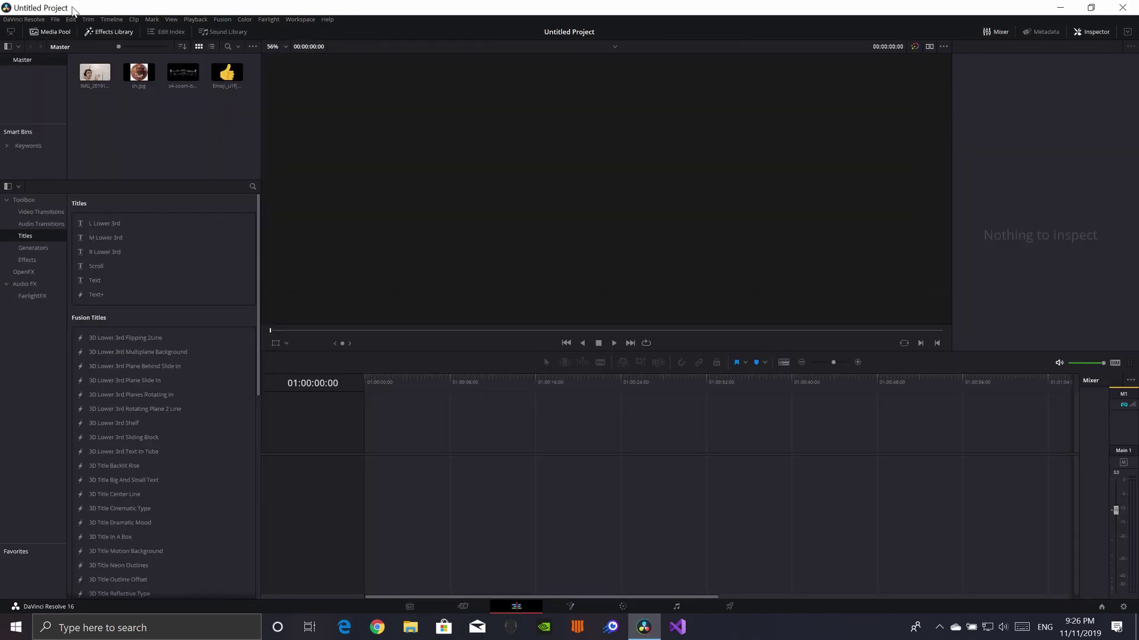
drag(95, 72, 366, 491)
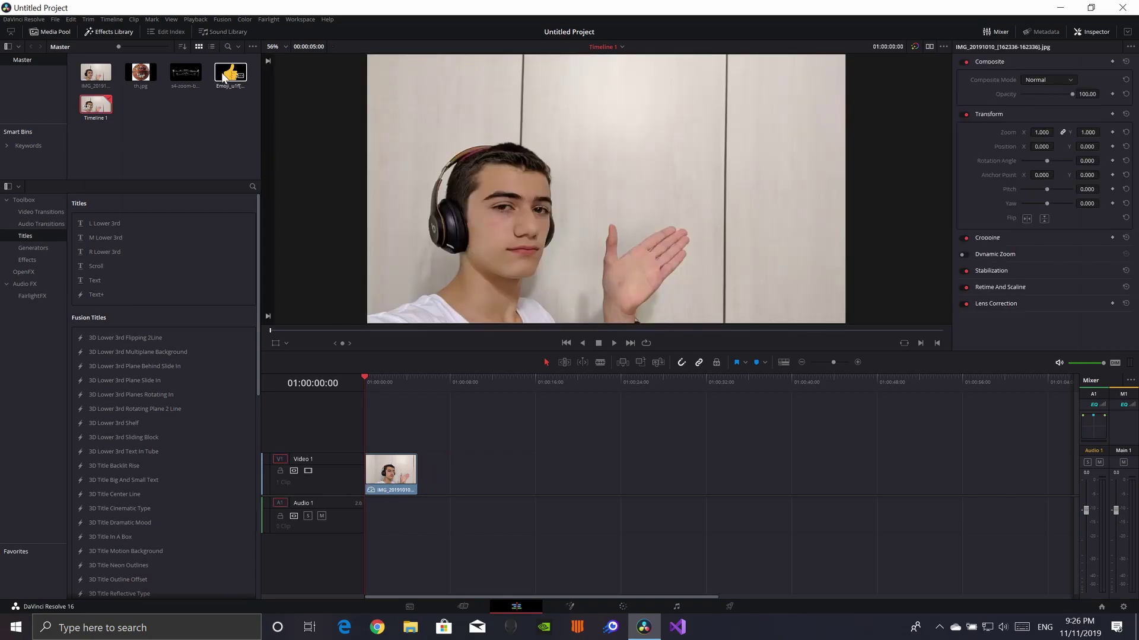
drag(185, 72, 362, 427)
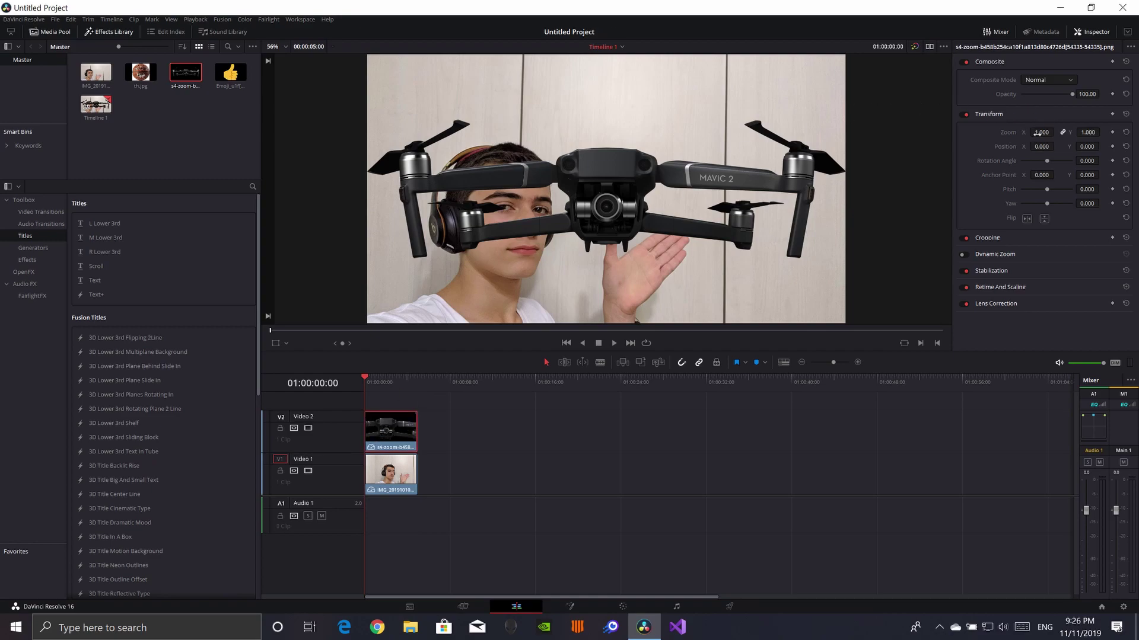
drag(1039, 132, 1064, 131)
drag(231, 72, 354, 390)
- Add the thumbs-up emoji on V3 at zoom 0.420, position -802, 297
click(388, 409)
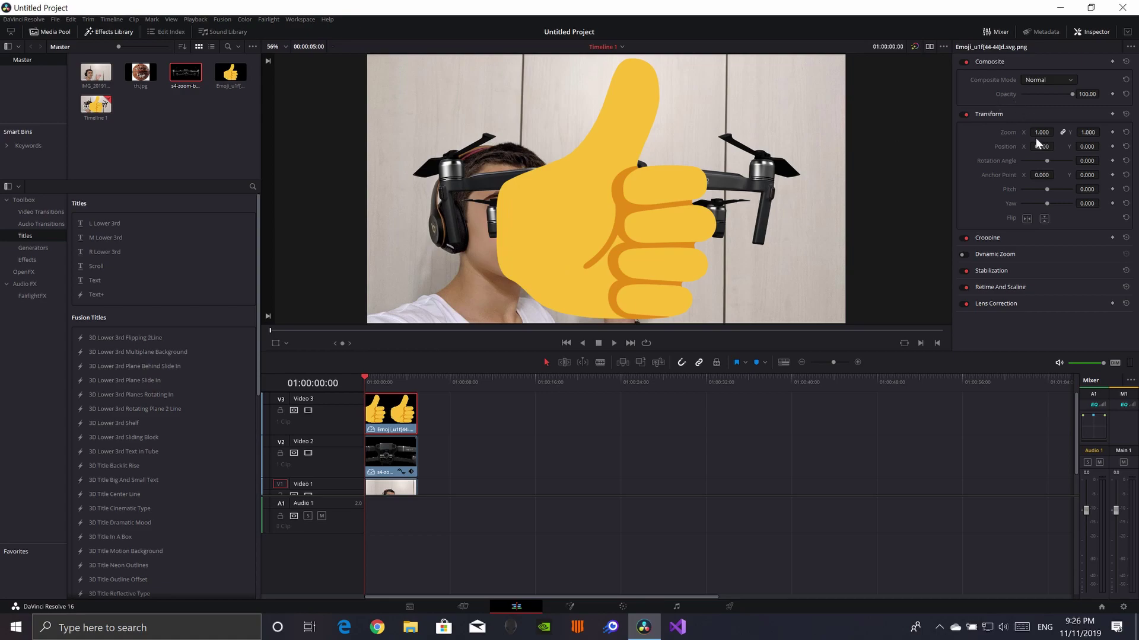
drag(1042, 146, 1111, 146)
drag(1036, 133, 1067, 147)
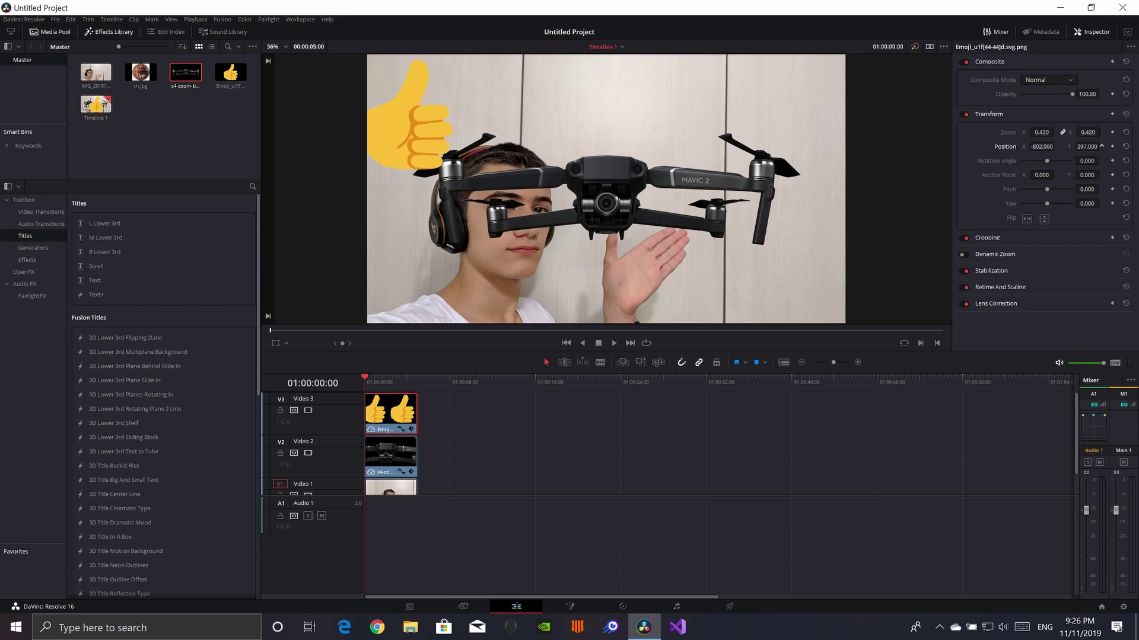
click(385, 454)
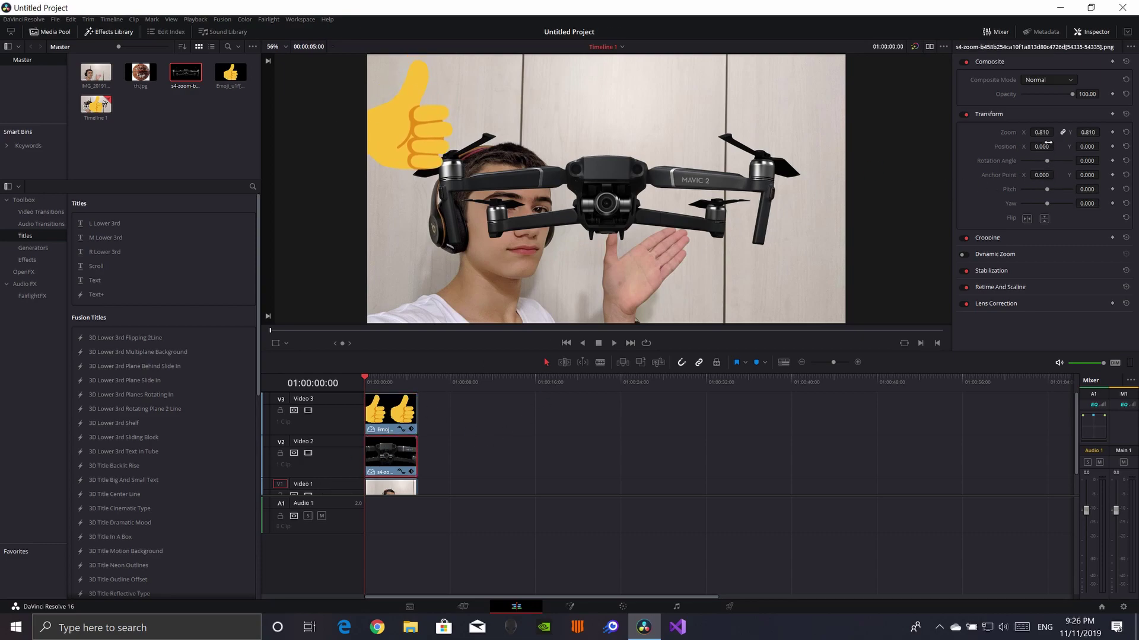
- Place the drone at position 351, 308 with zoom 0.620, tilted to pitch -0.176 and yaw -0.262
drag(1043, 146, 1088, 146)
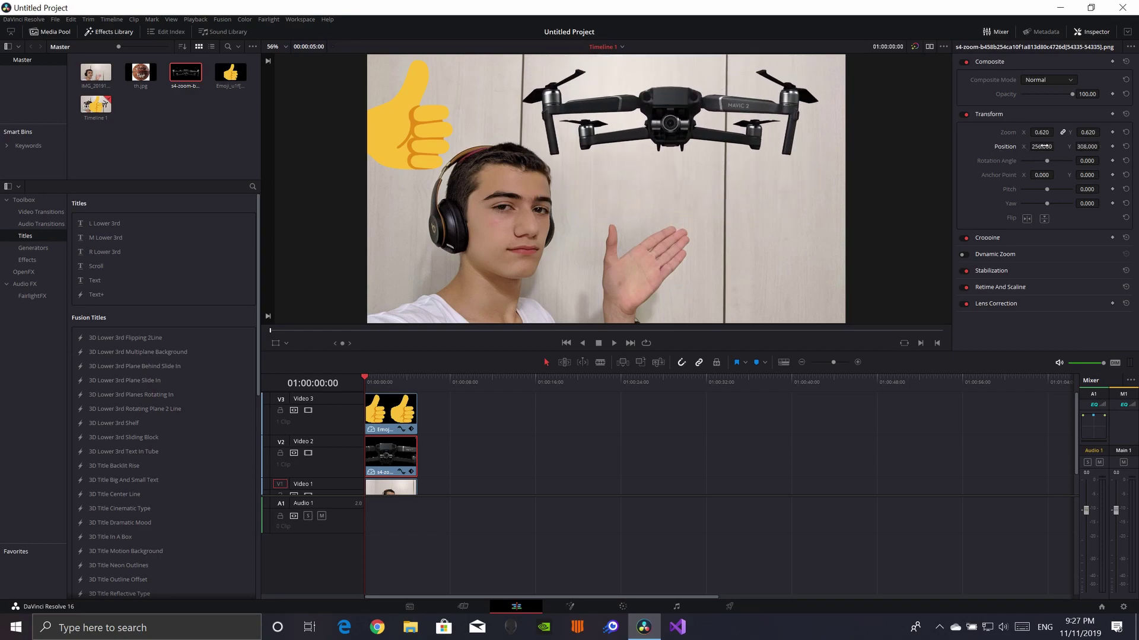
drag(1042, 146, 1049, 149)
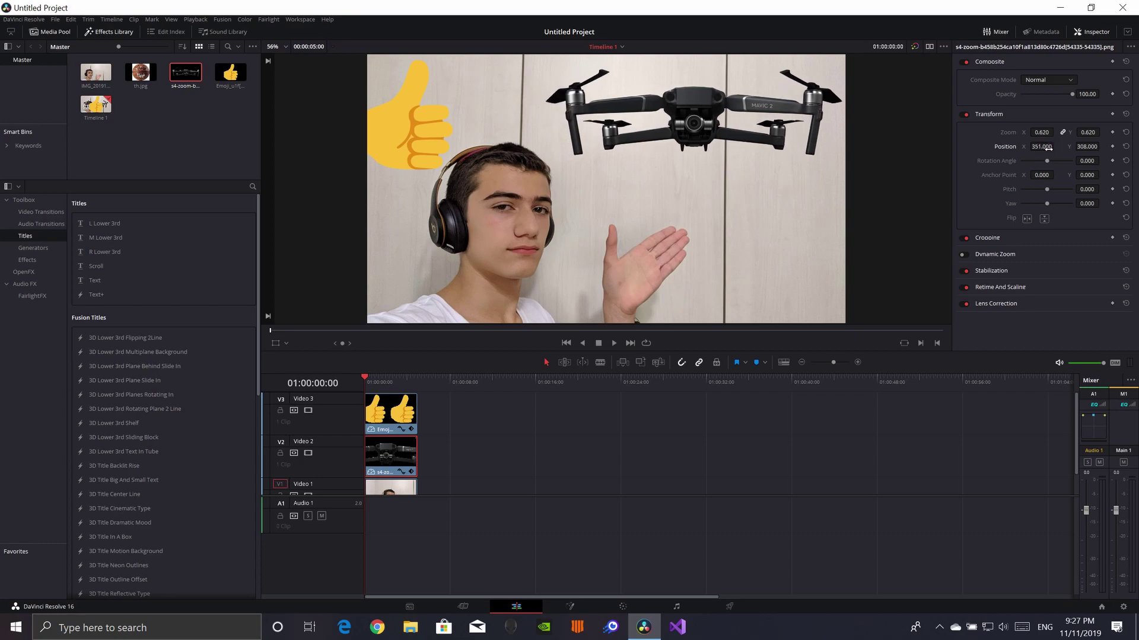
mouse_move(1091, 189)
mouse_down()
mouse_move(1101, 205)
mouse_move(1088, 190)
mouse_move(1101, 189)
mouse_move(1077, 193)
mouse_up()
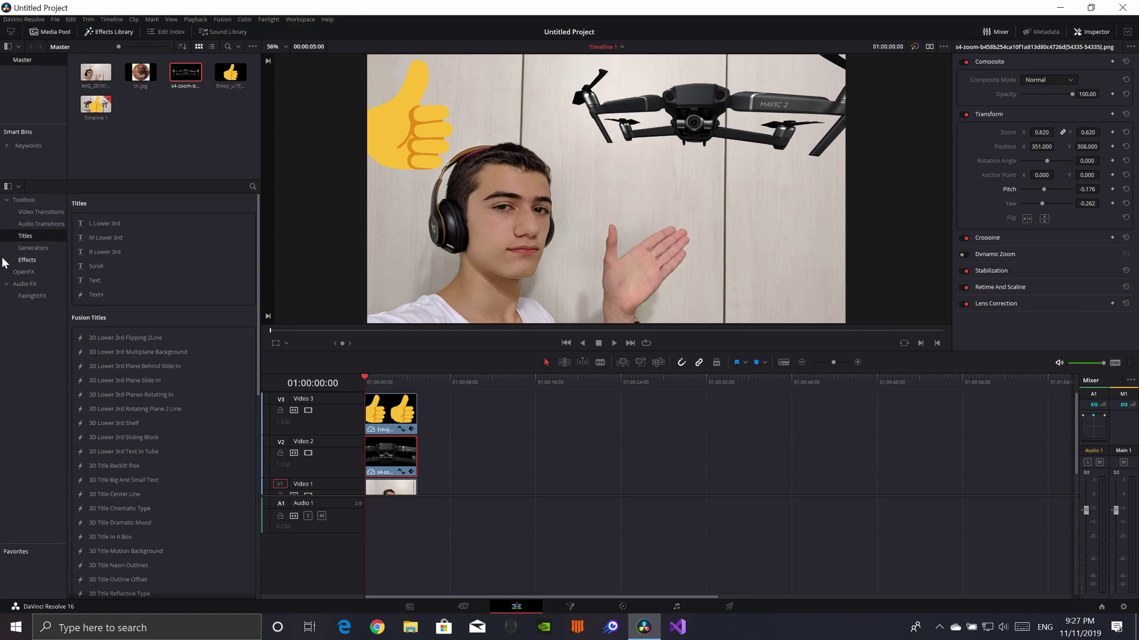
- Add a Solid Color generator on a new track above the other layers
click(44, 256)
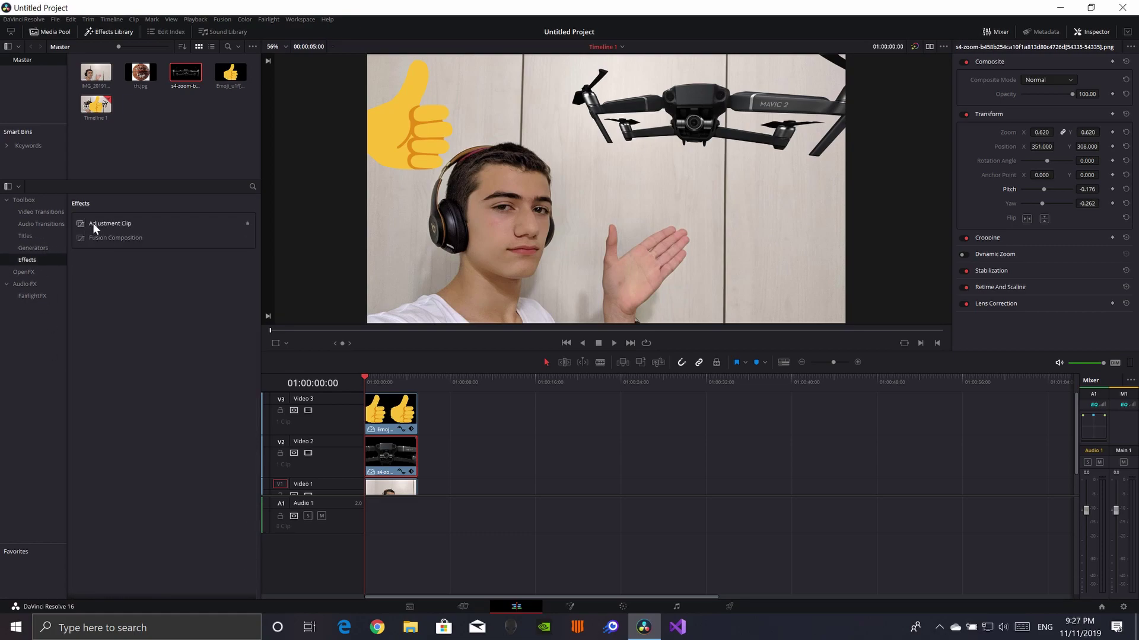
click(27, 248)
click(30, 260)
click(38, 249)
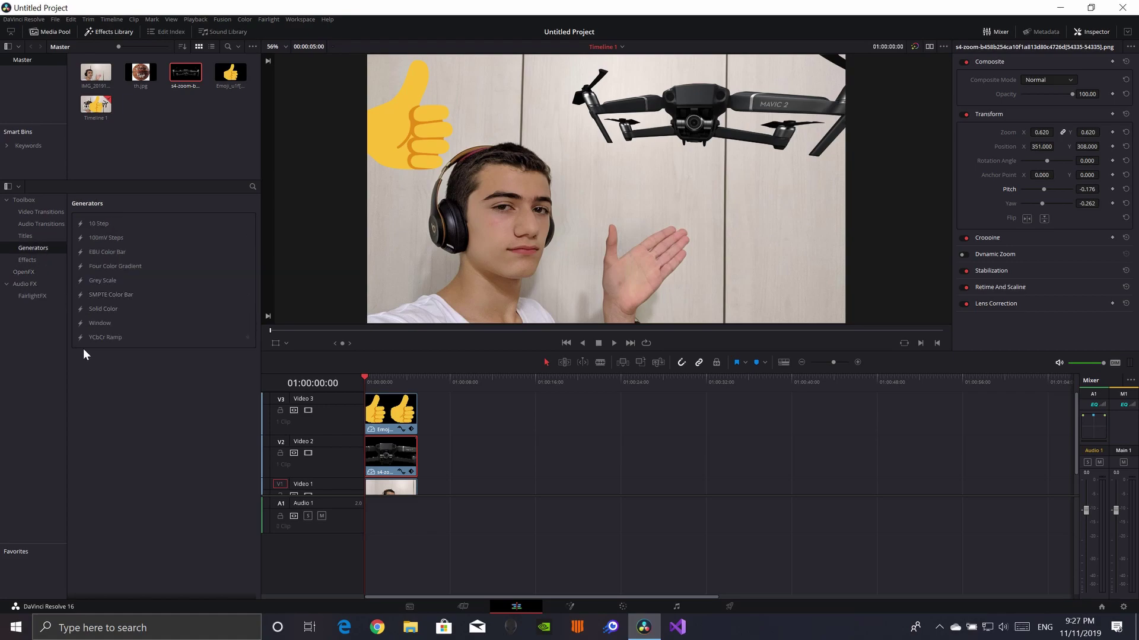
drag(98, 315, 372, 404)
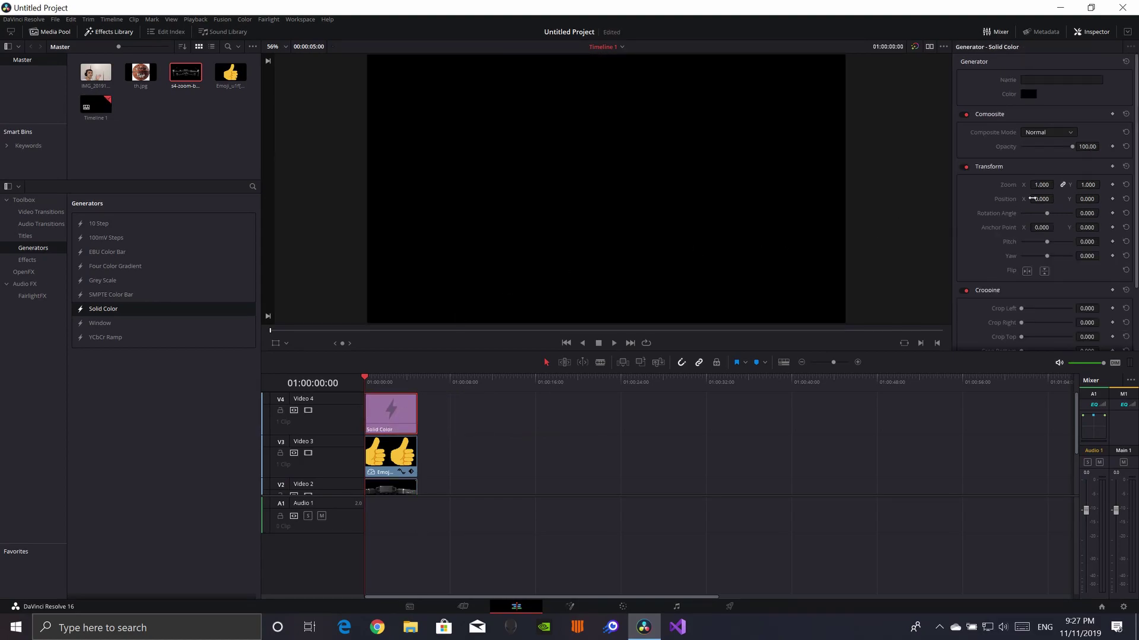
- Make the solid colour white at zoom 0.090, position 360, 370 and opacity 10.40
mouse_move(1041, 186)
mouse_down()
mouse_move(1032, 186)
mouse_move(1056, 185)
mouse_up()
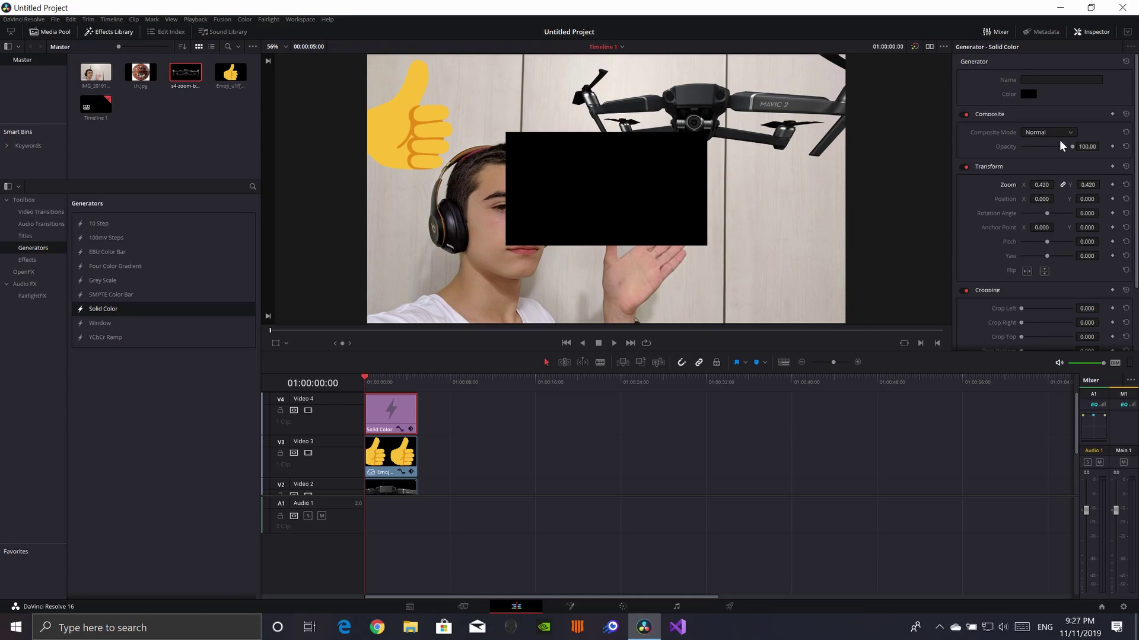
click(1028, 94)
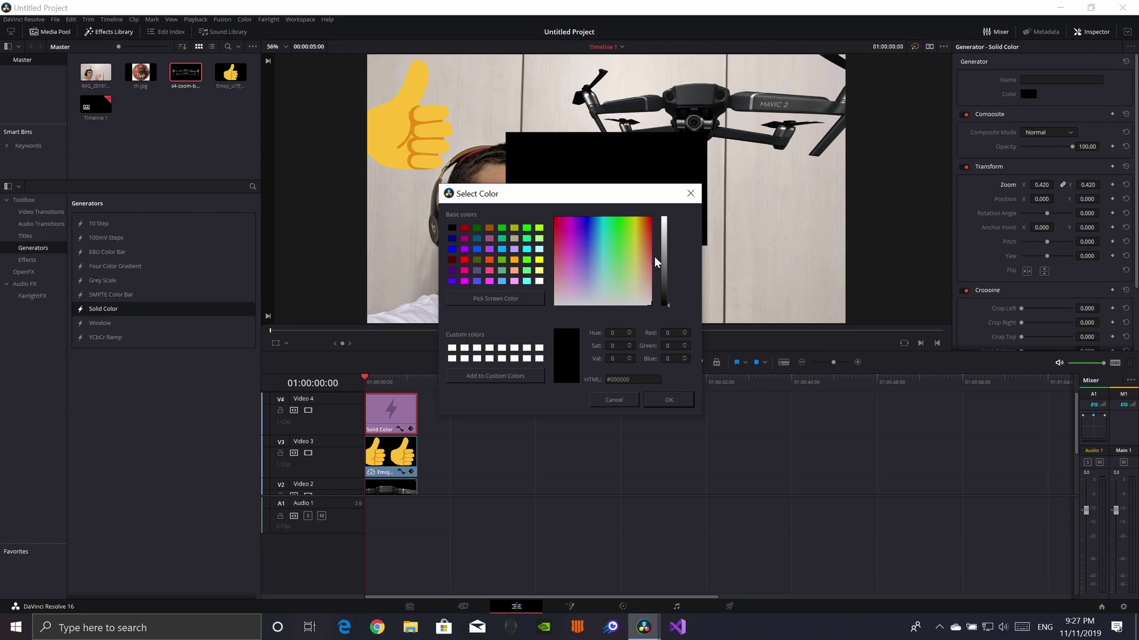
drag(660, 256, 667, 218)
click(670, 395)
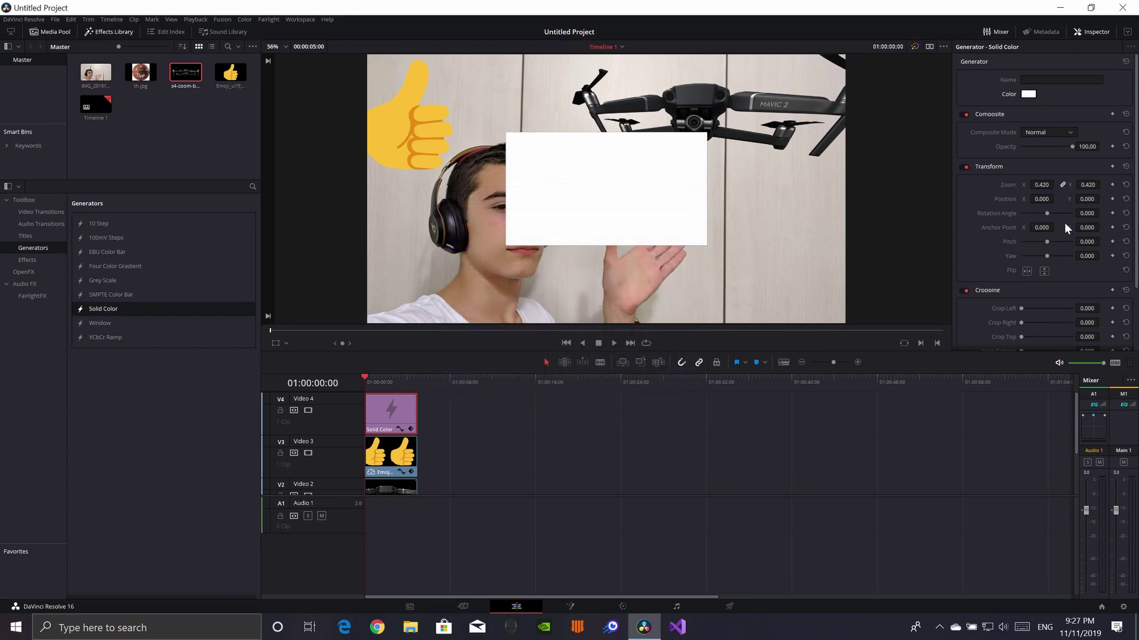
key(ctrl+s)
drag(1041, 198, 1081, 199)
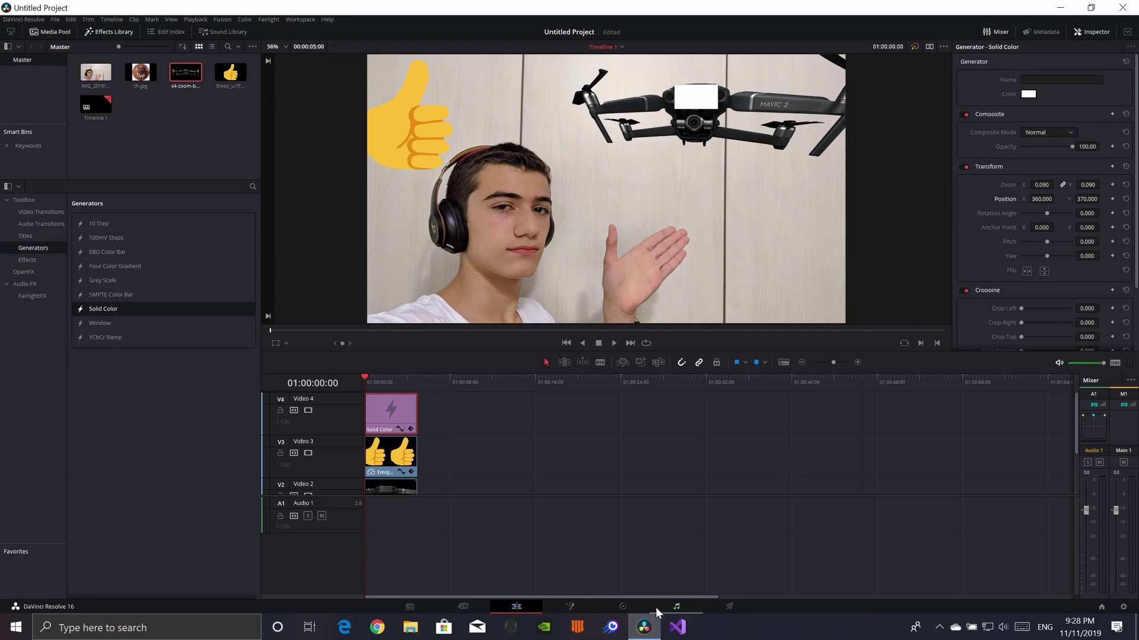
drag(1072, 146, 1027, 146)
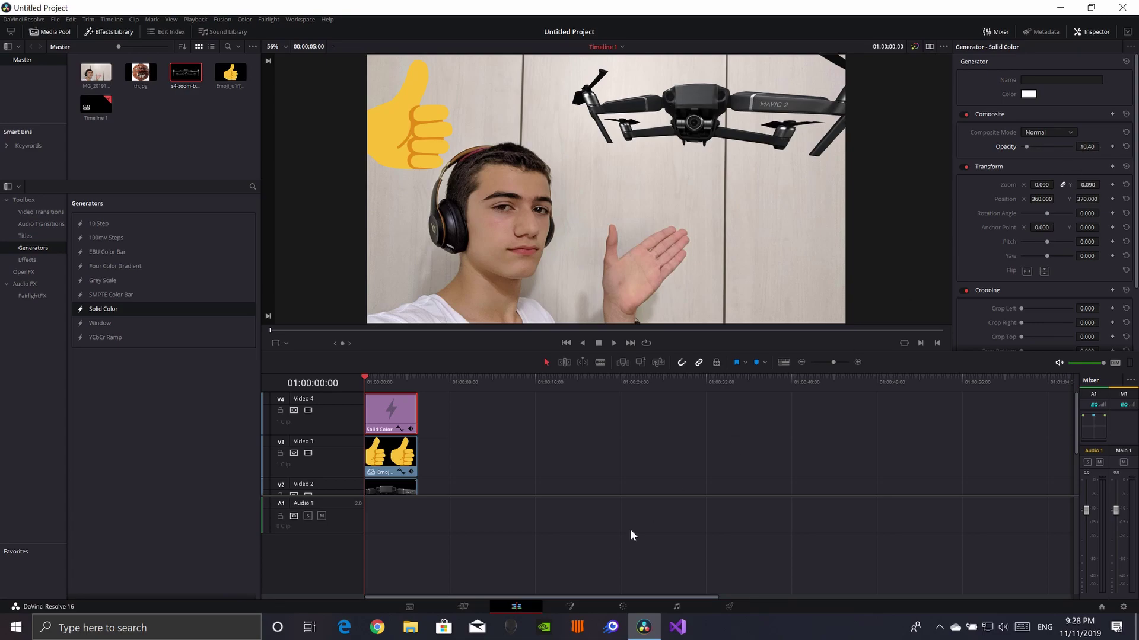
click(624, 604)
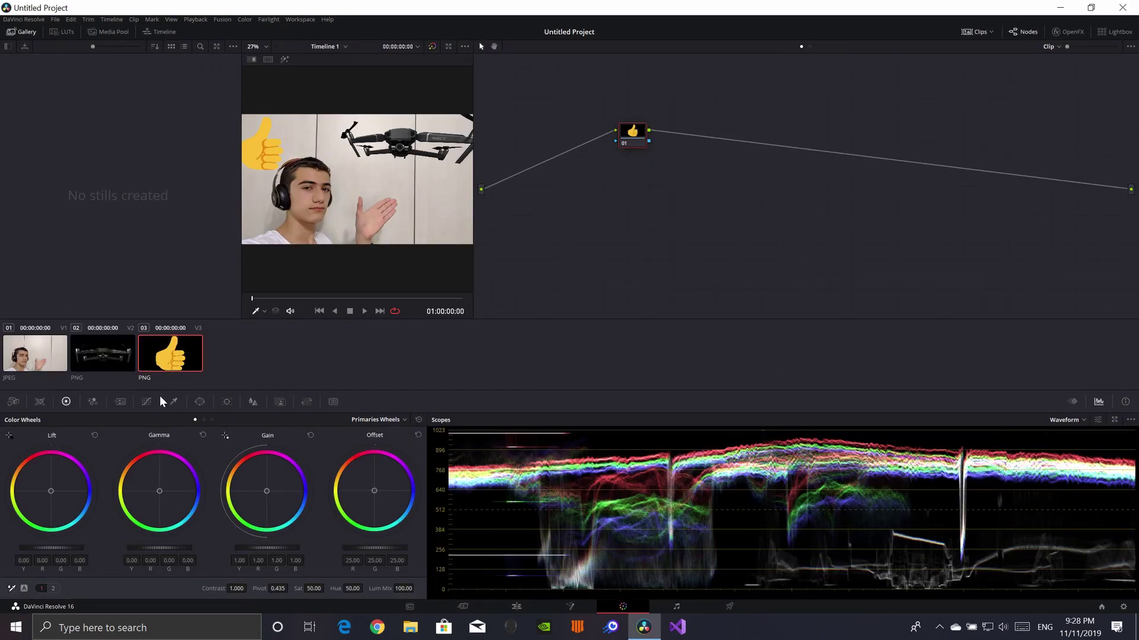
click(200, 402)
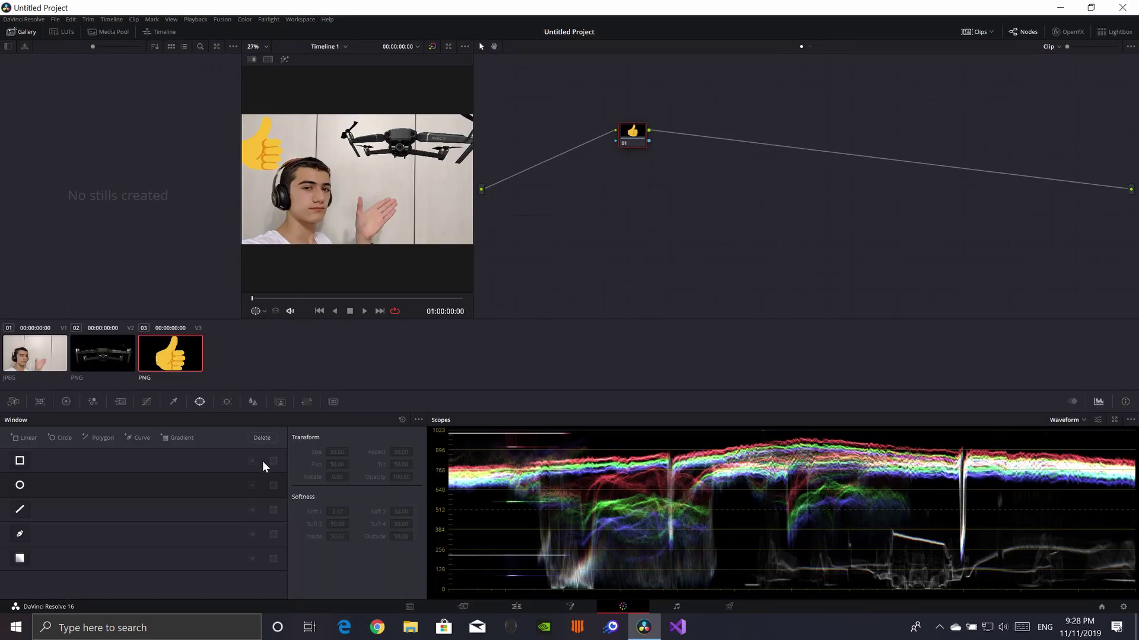
click(520, 608)
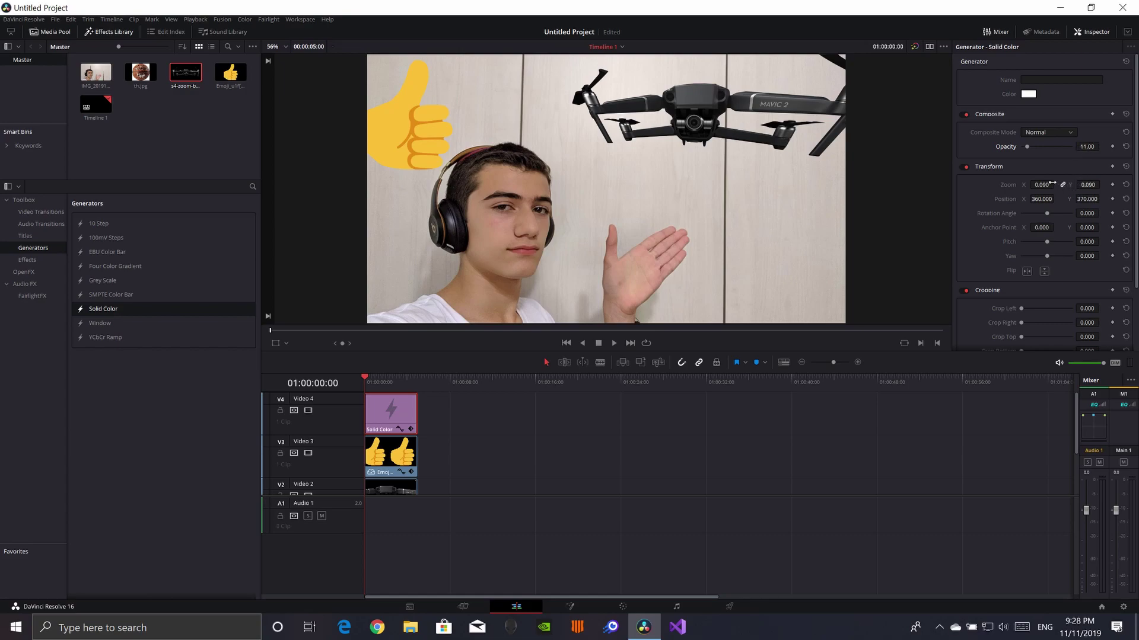
- Crop and soften the white patch into a spot at zoom 0.070, then add th.jpg on Video 5
mouse_move(1044, 185)
mouse_down()
mouse_move(1032, 185)
mouse_move(1056, 184)
mouse_up()
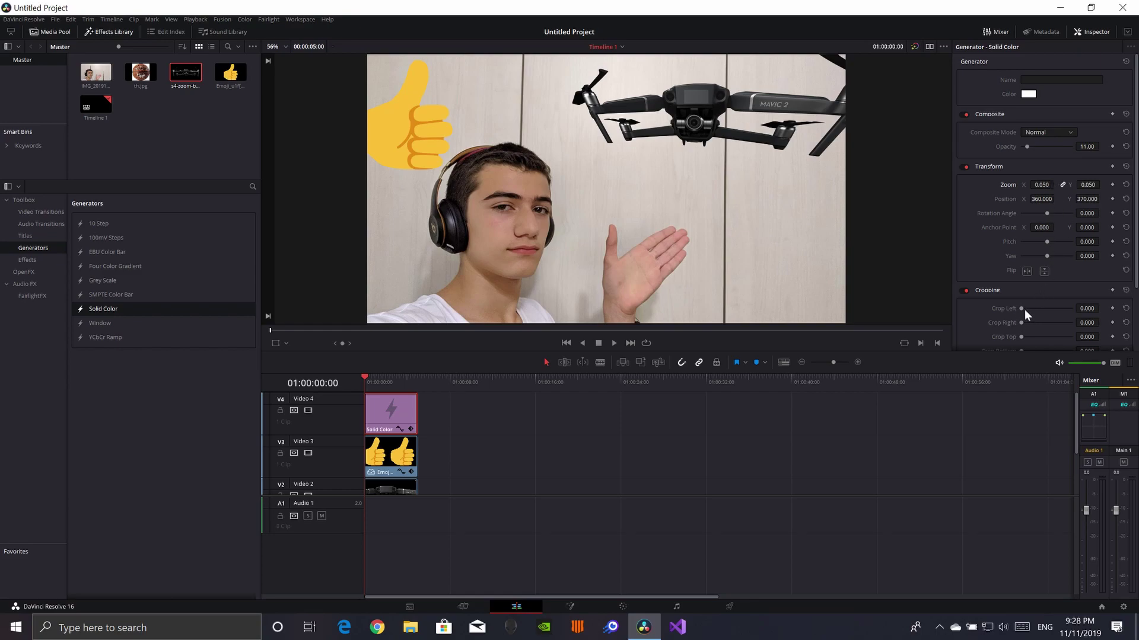
drag(1023, 309, 1029, 337)
scroll(1029, 314, down, 2)
drag(1025, 273, 1083, 302)
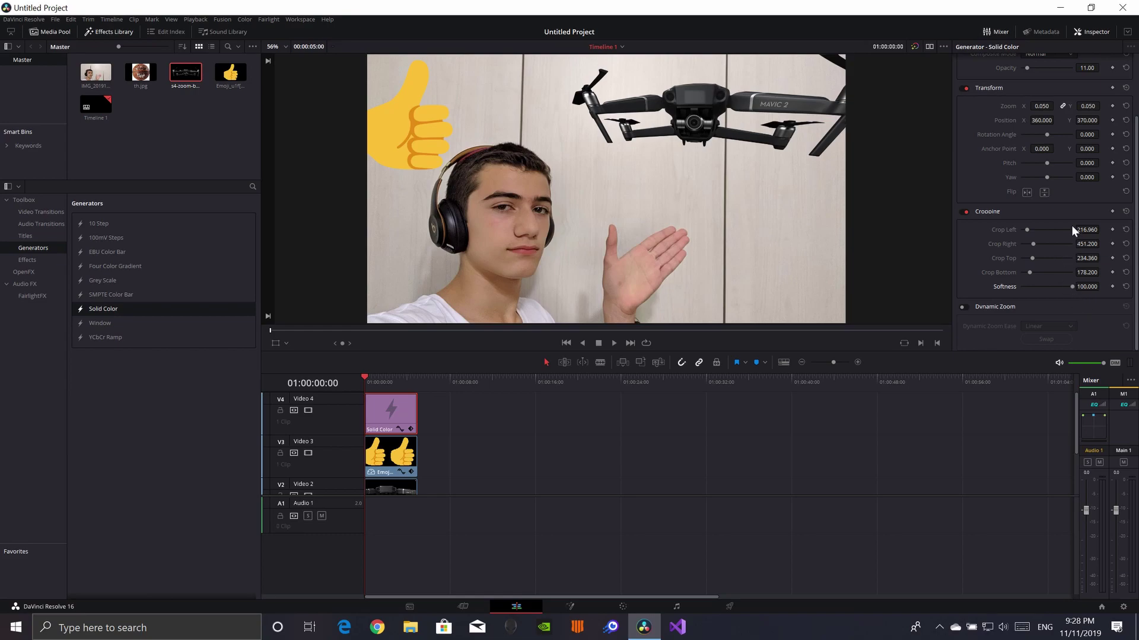
scroll(1059, 159, up, 2)
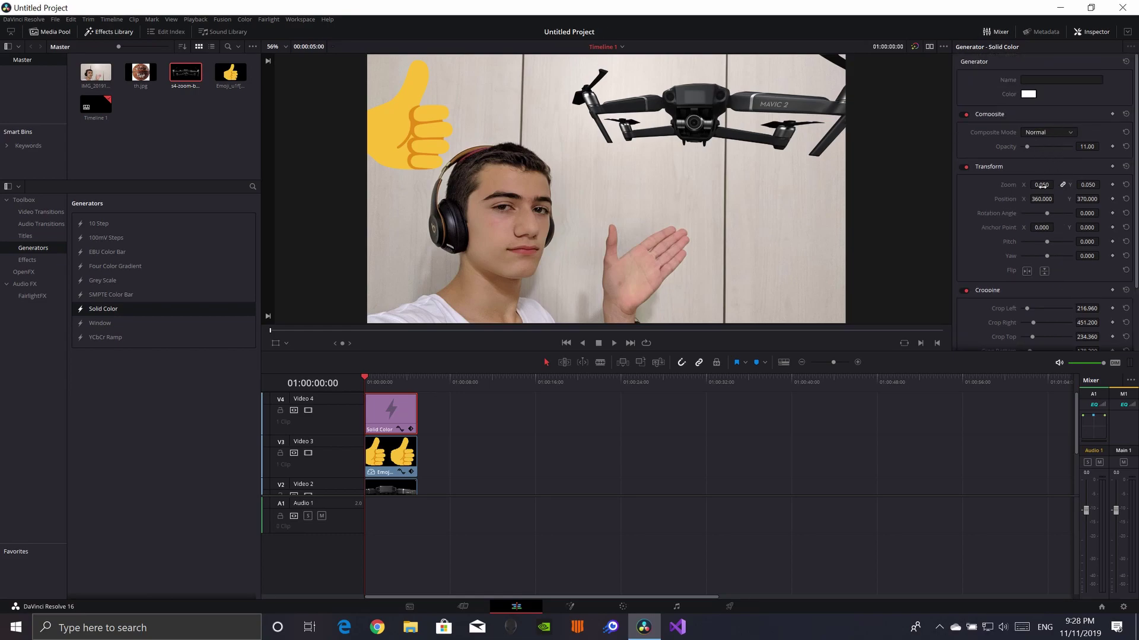
mouse_move(1042, 184)
mouse_down()
mouse_move(1068, 184)
mouse_move(1054, 184)
mouse_up()
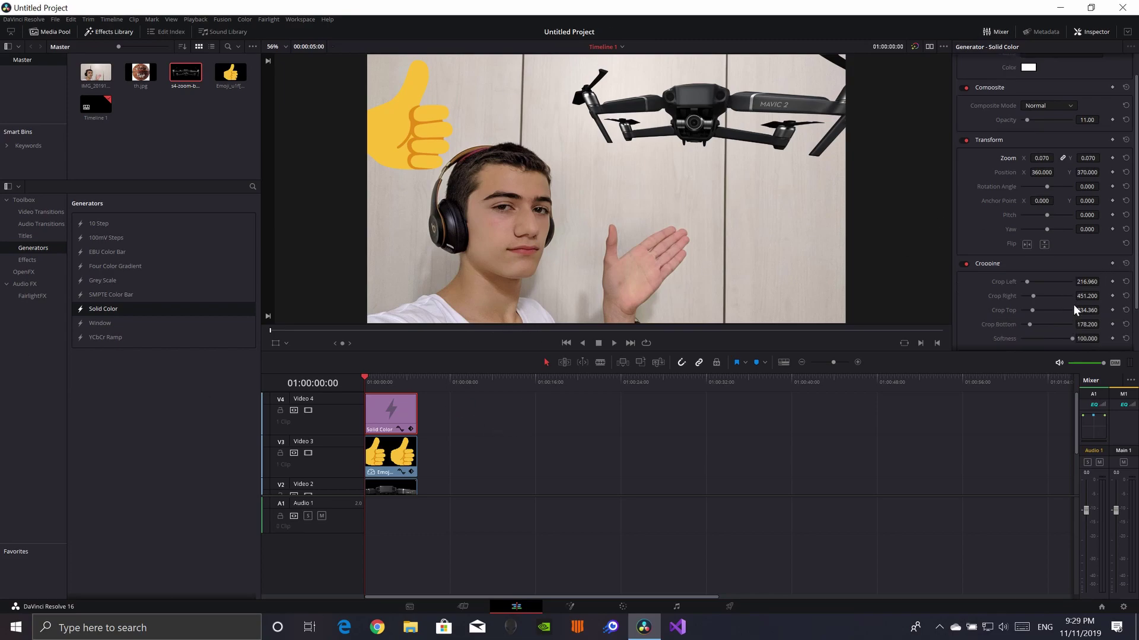
scroll(1075, 310, down, 2)
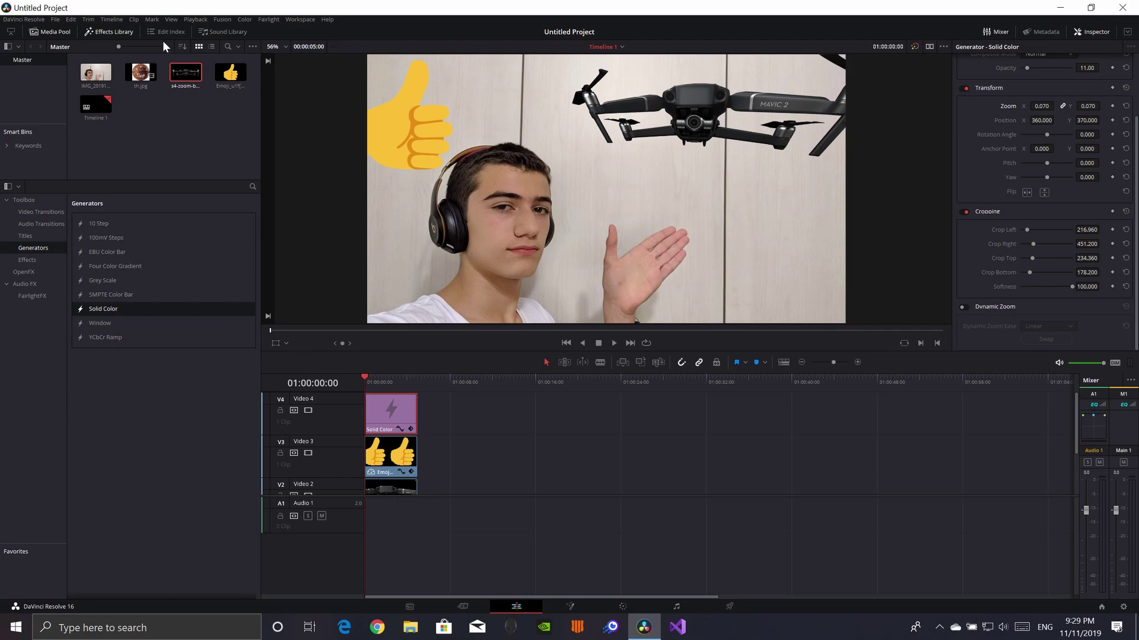
drag(129, 74, 358, 394)
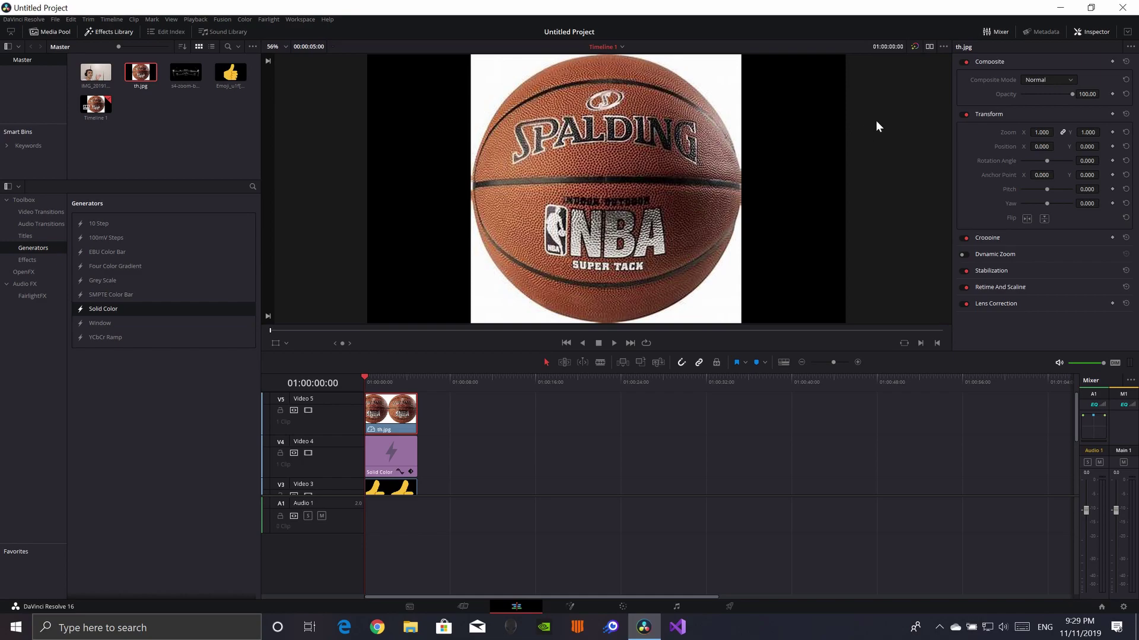
- Reset the th.jpg clip to full-size zoom and bring it up on the Color page
mouse_move(1029, 131)
mouse_down()
mouse_move(1009, 131)
mouse_move(1032, 132)
mouse_up()
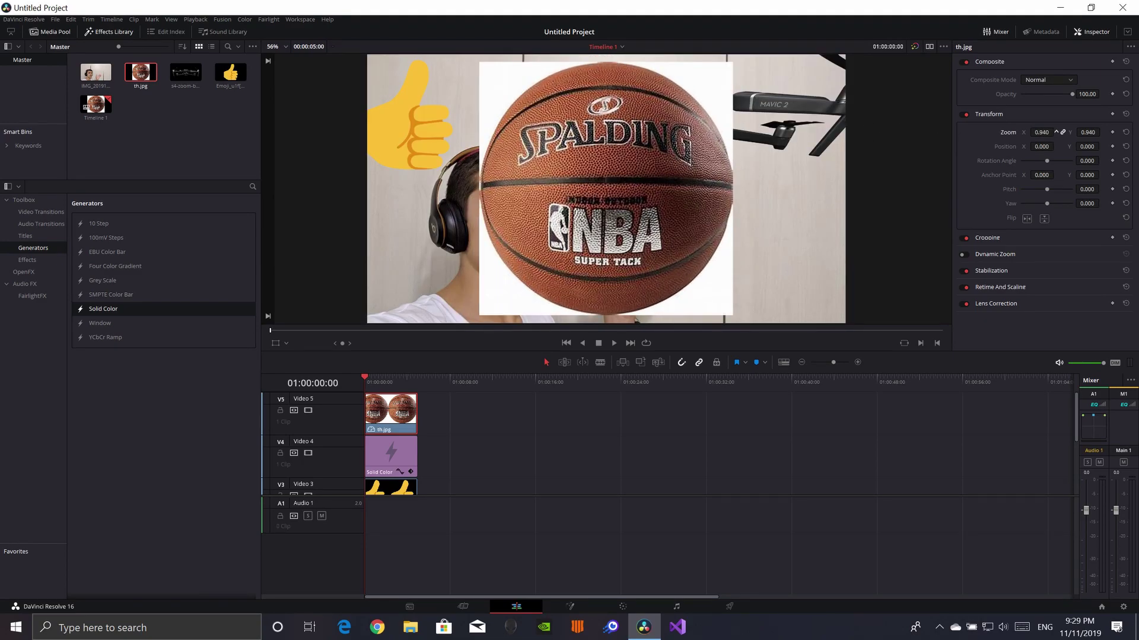
double_click(1001, 132)
click(622, 606)
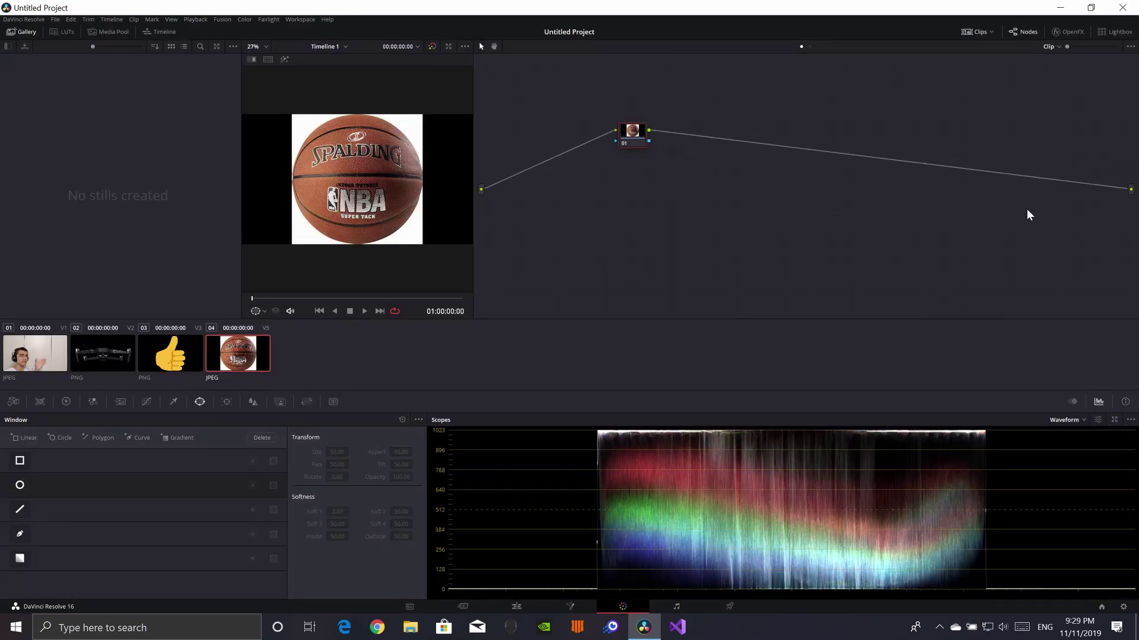
- Add an Alpha Output to the node graph and connect the node's key output to it
right_click(1027, 210)
click(1068, 238)
drag(1132, 208, 649, 140)
- Mask the basketball with an enlarged circle window and lowered Soft 1 for a sharp edge
click(19, 486)
drag(395, 146, 435, 132)
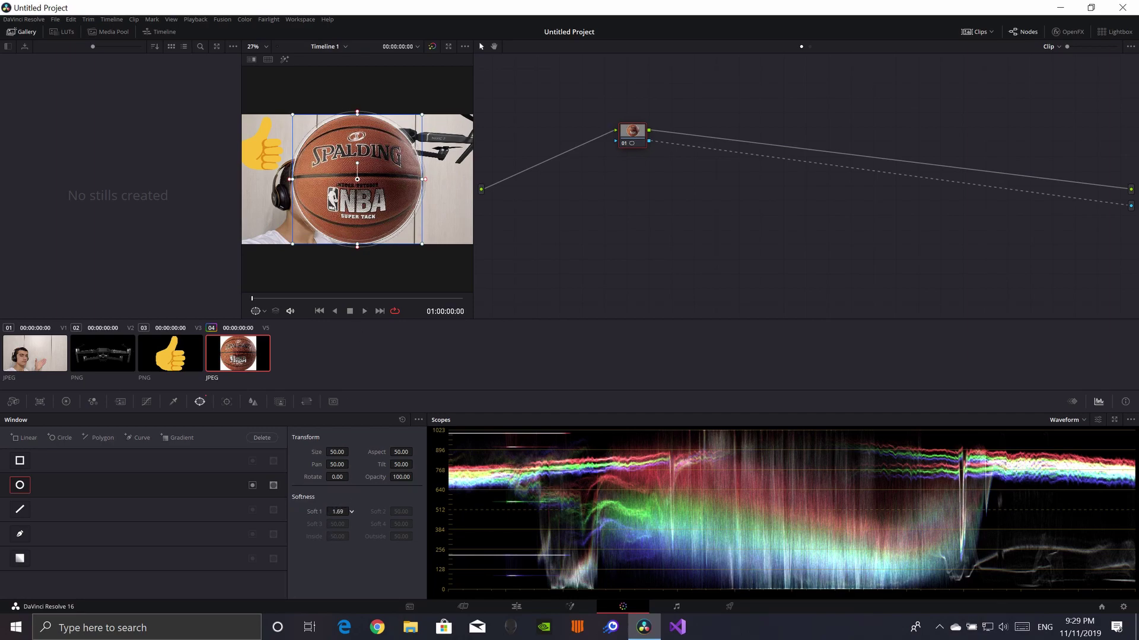
drag(332, 511, 352, 511)
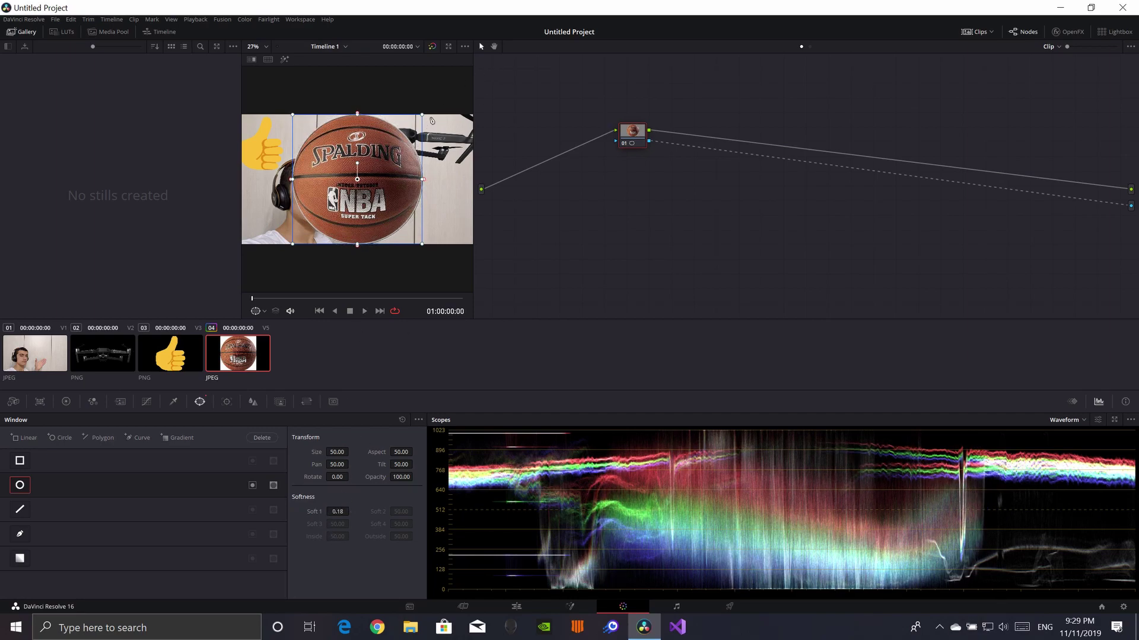
click(517, 612)
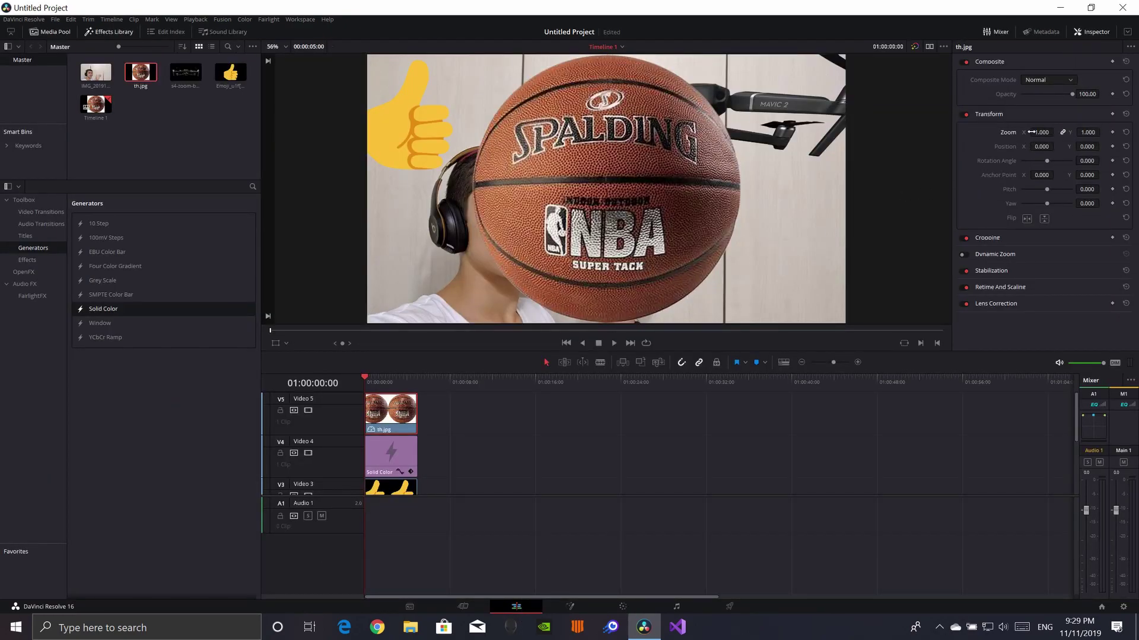
- Set the basketball to zoom 0.440, position 87, -84, rotation 17.8 with pitch and yaw, then save
drag(1032, 132, 1101, 203)
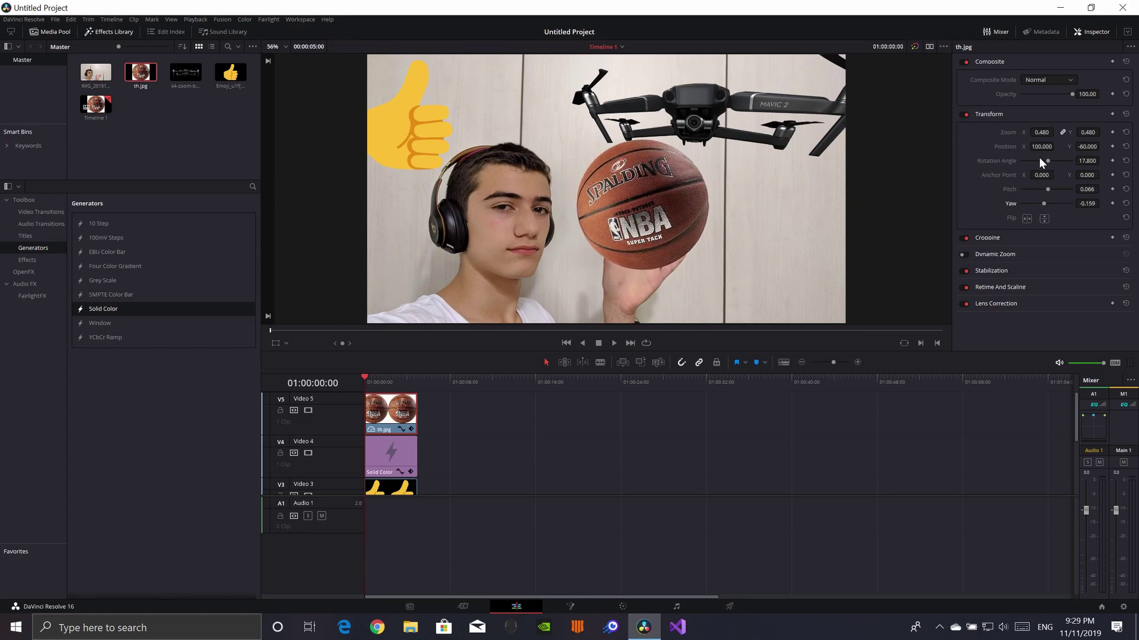
drag(1041, 146, 1062, 132)
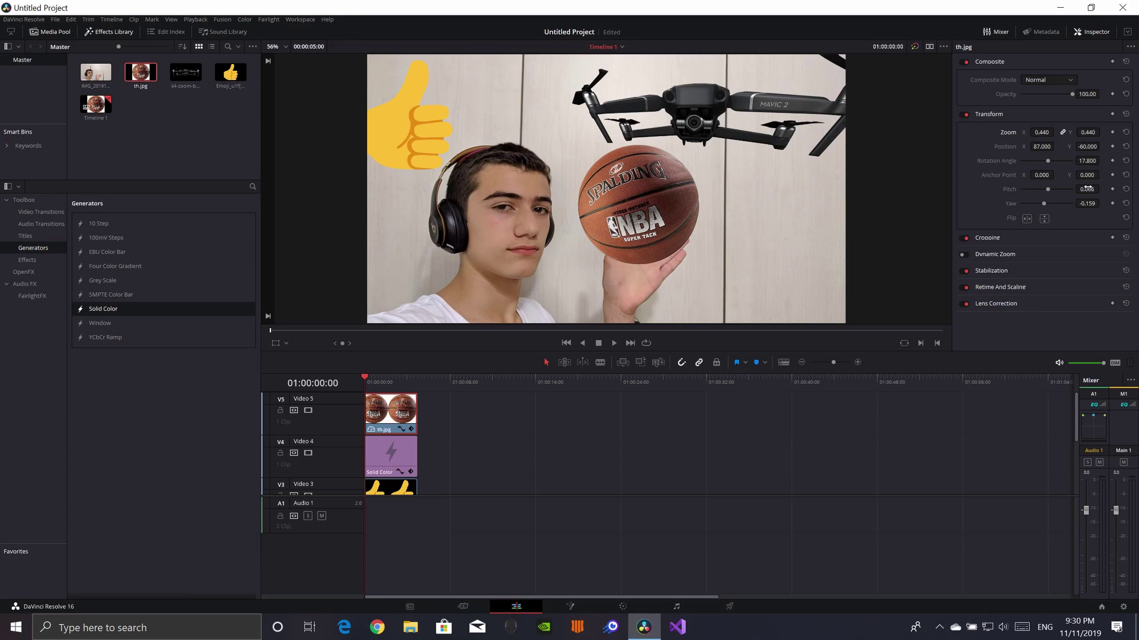
drag(1090, 189, 1101, 189)
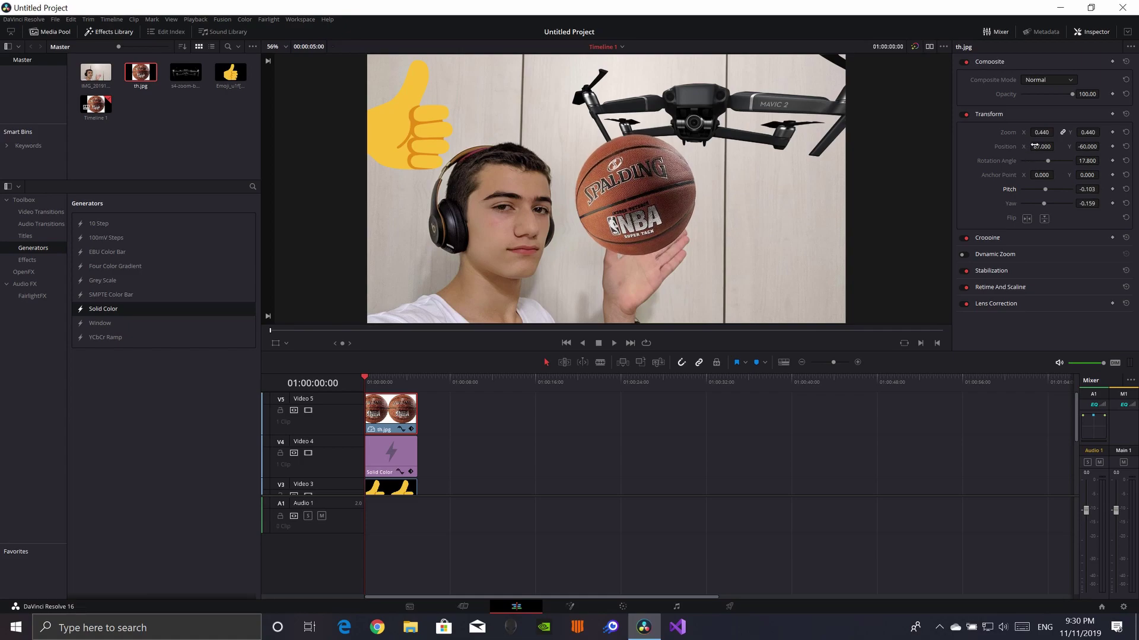
drag(1089, 146, 1101, 147)
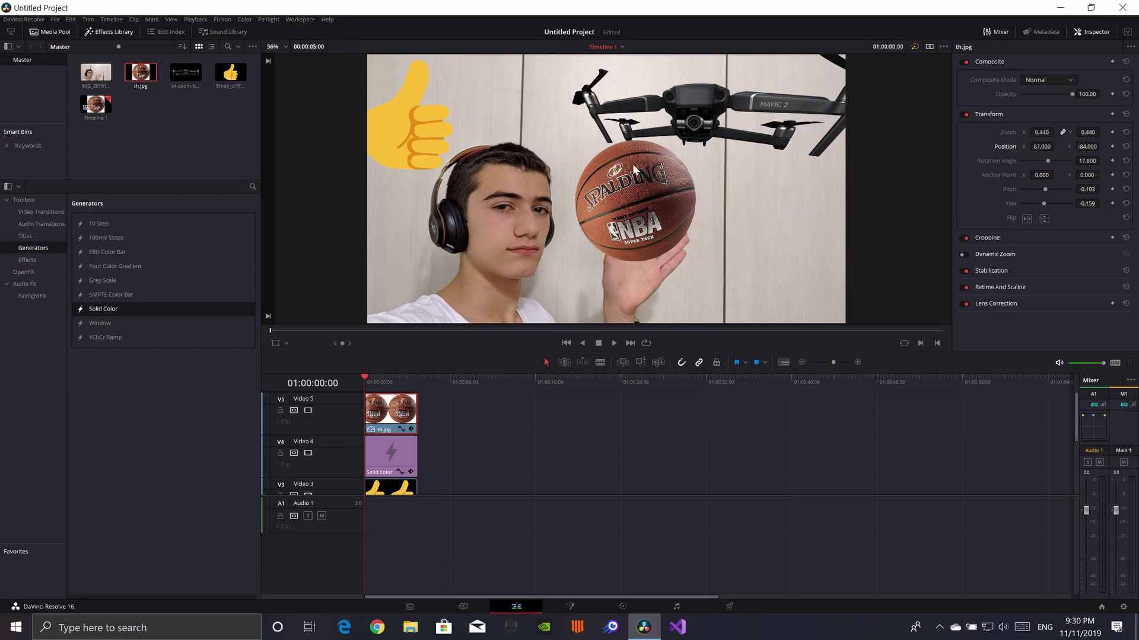
key(ctrl+s)
click(621, 607)
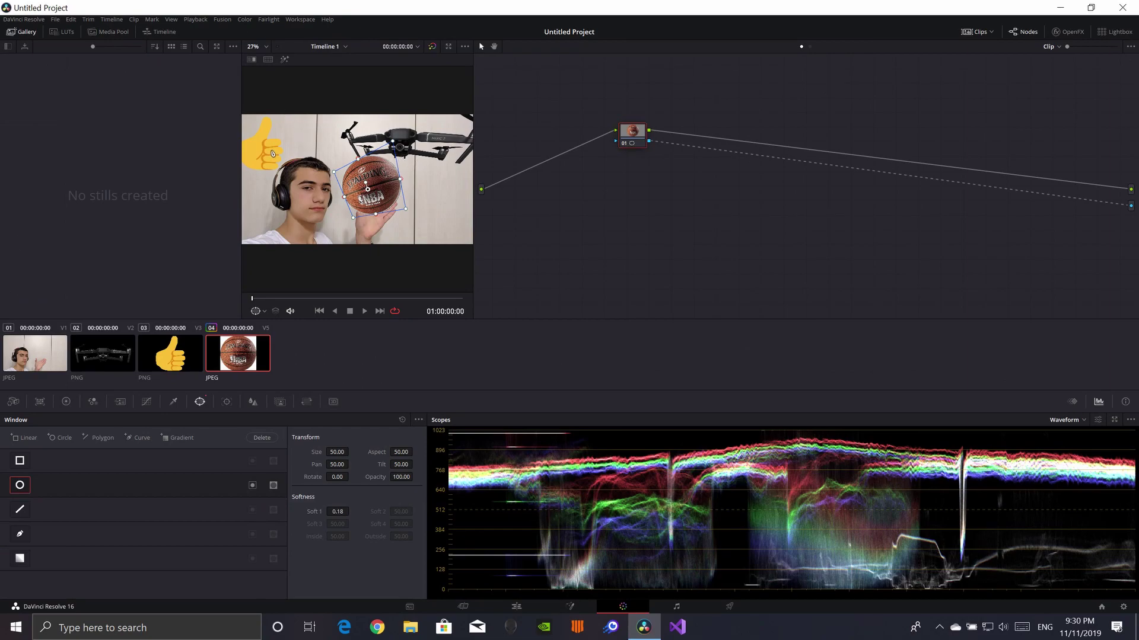
- Grab a gallery still of the composite frame, then display the basketball clip on its own
right_click(320, 142)
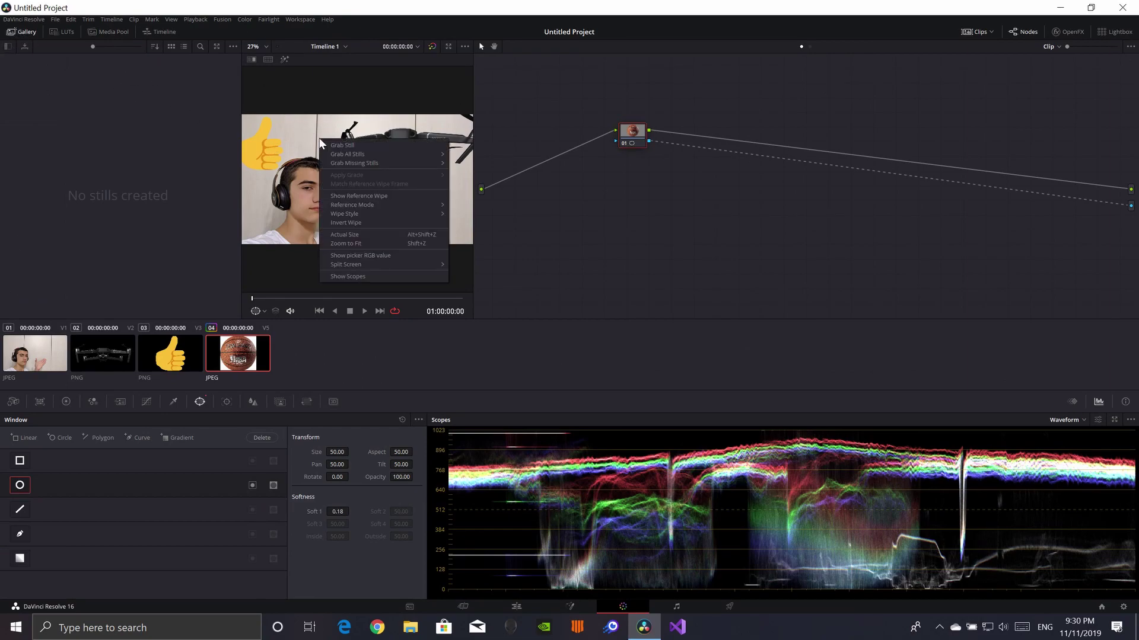
click(349, 142)
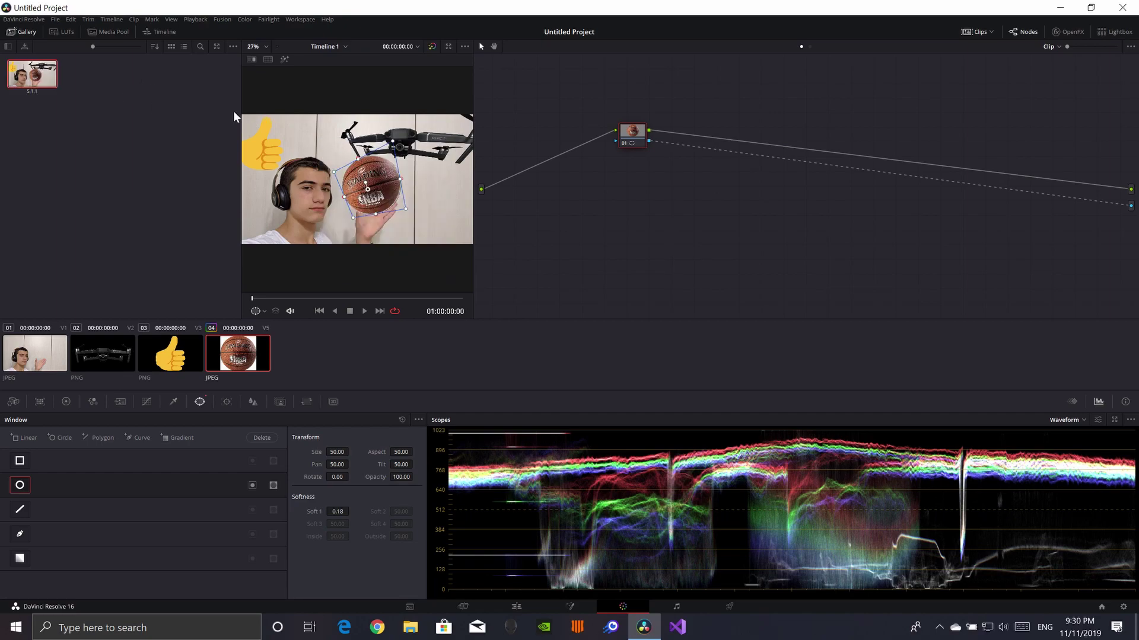
right_click(38, 78)
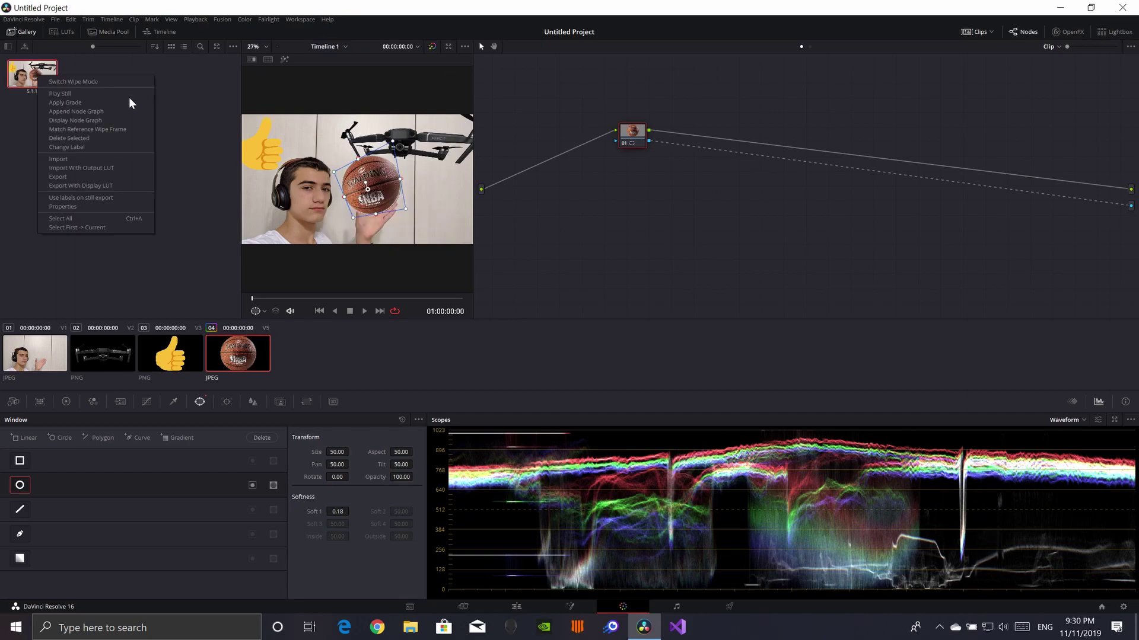
click(222, 126)
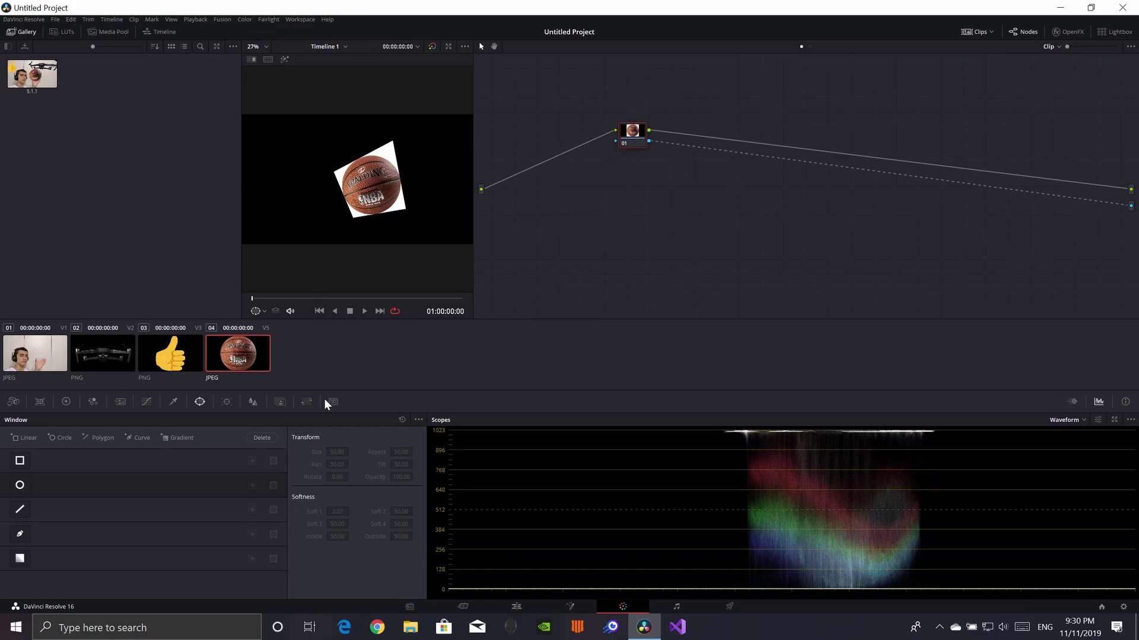
click(517, 606)
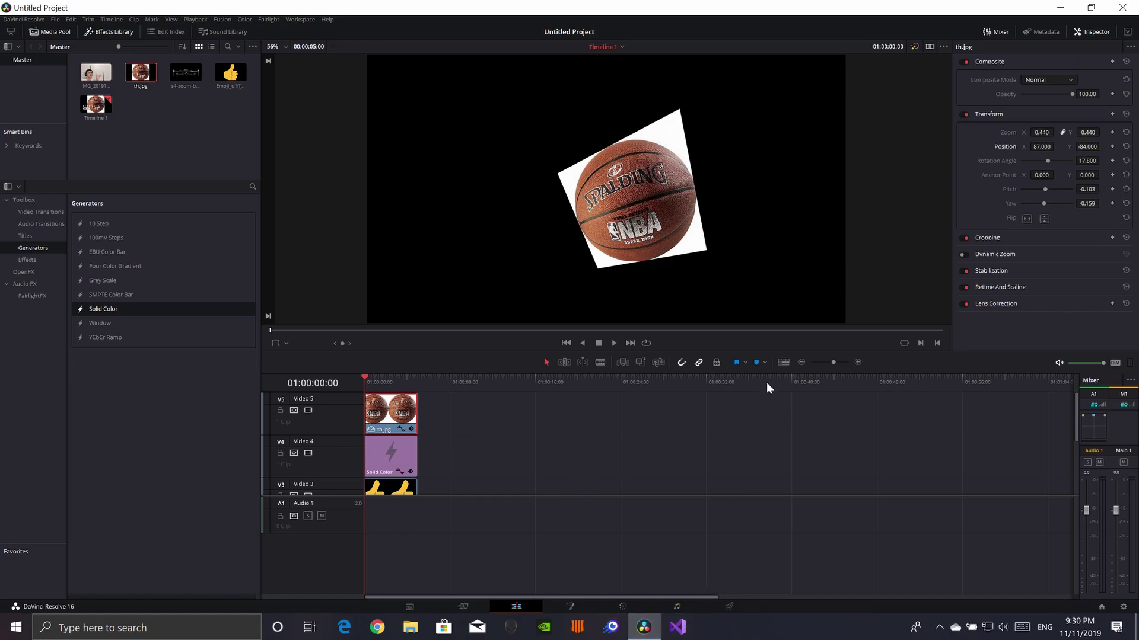
- Use Edit > Redo on the Color page to bring the circle mask back on the basketball
click(623, 606)
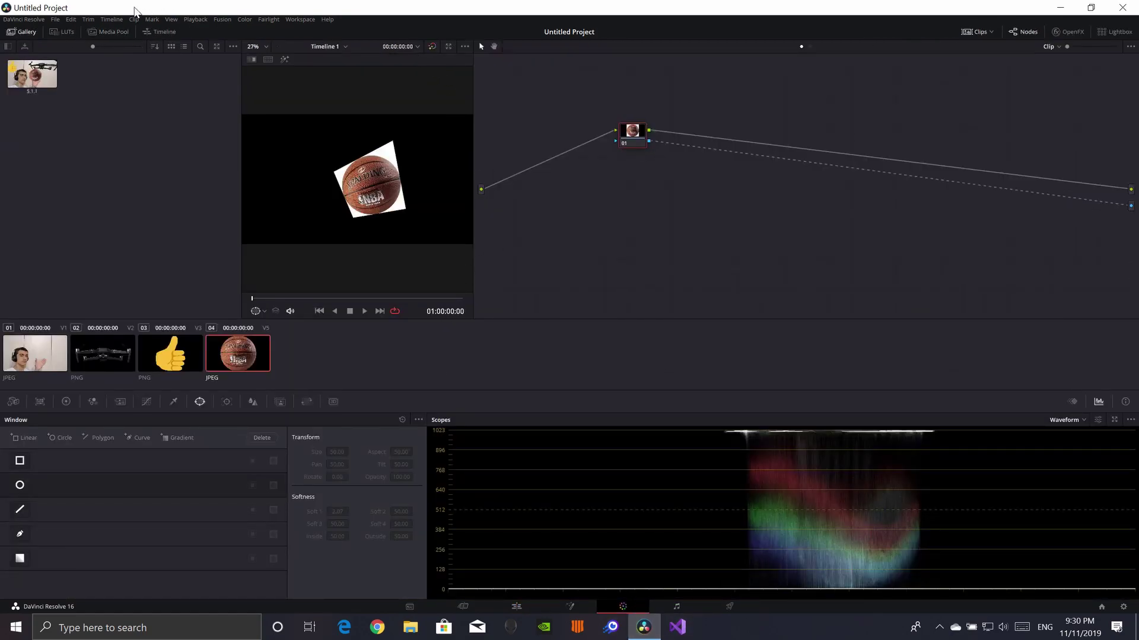
click(189, 19)
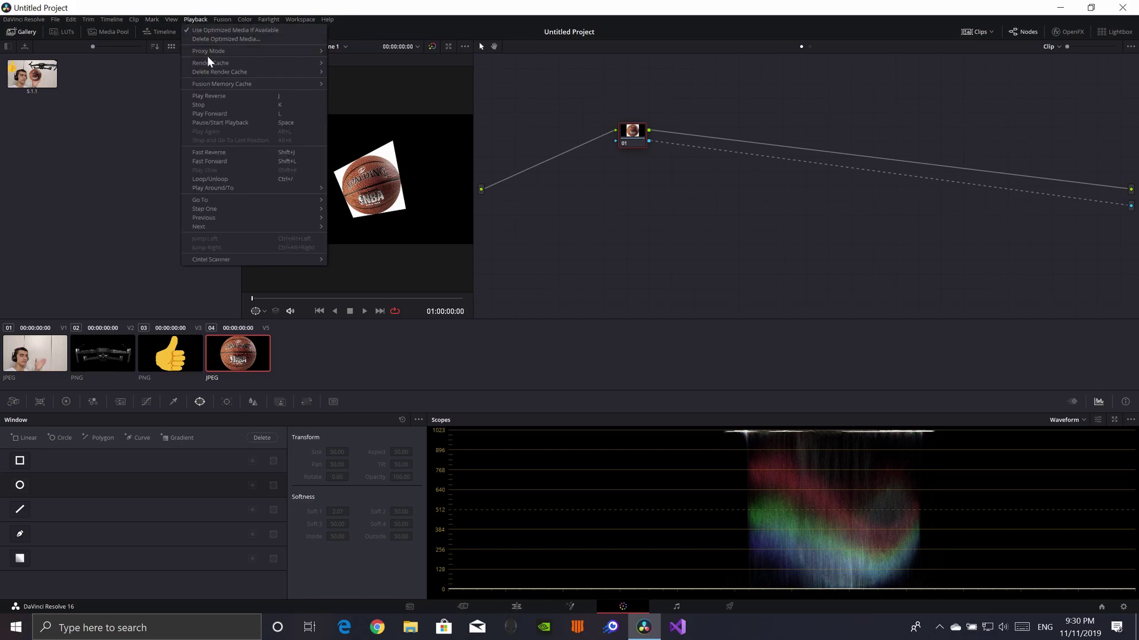
mouse_move(145, 22)
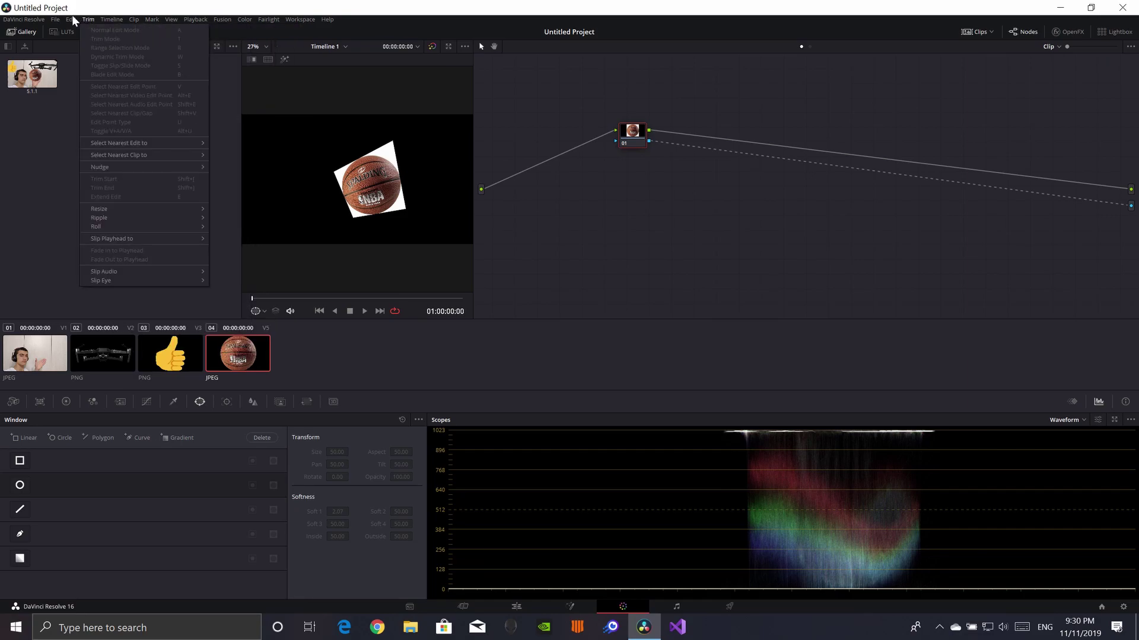
mouse_move(86, 48)
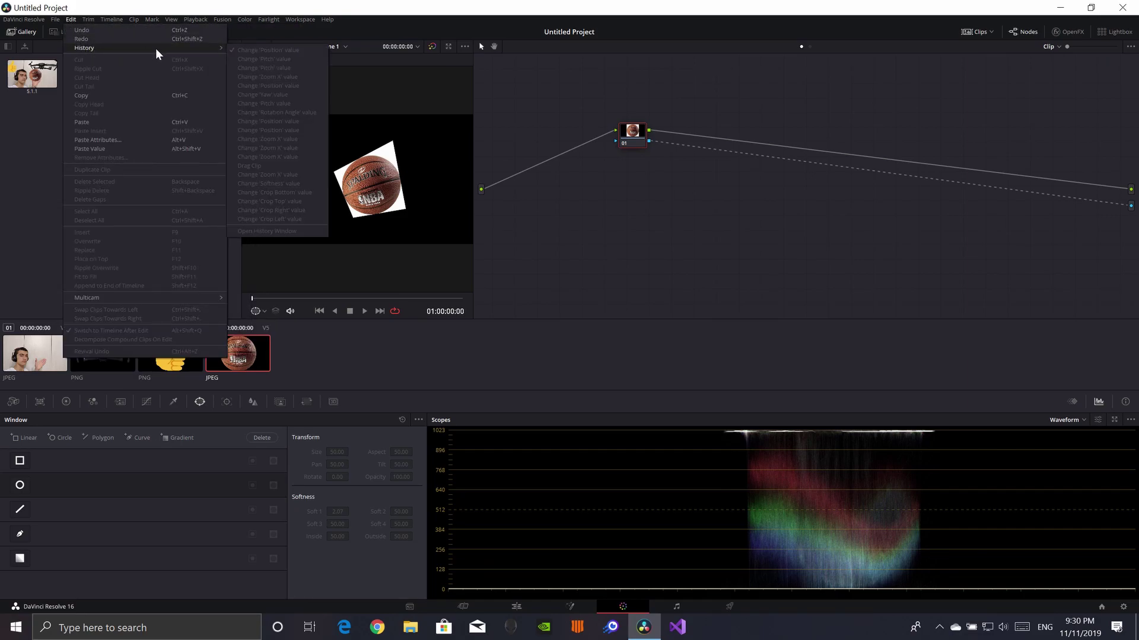
click(195, 38)
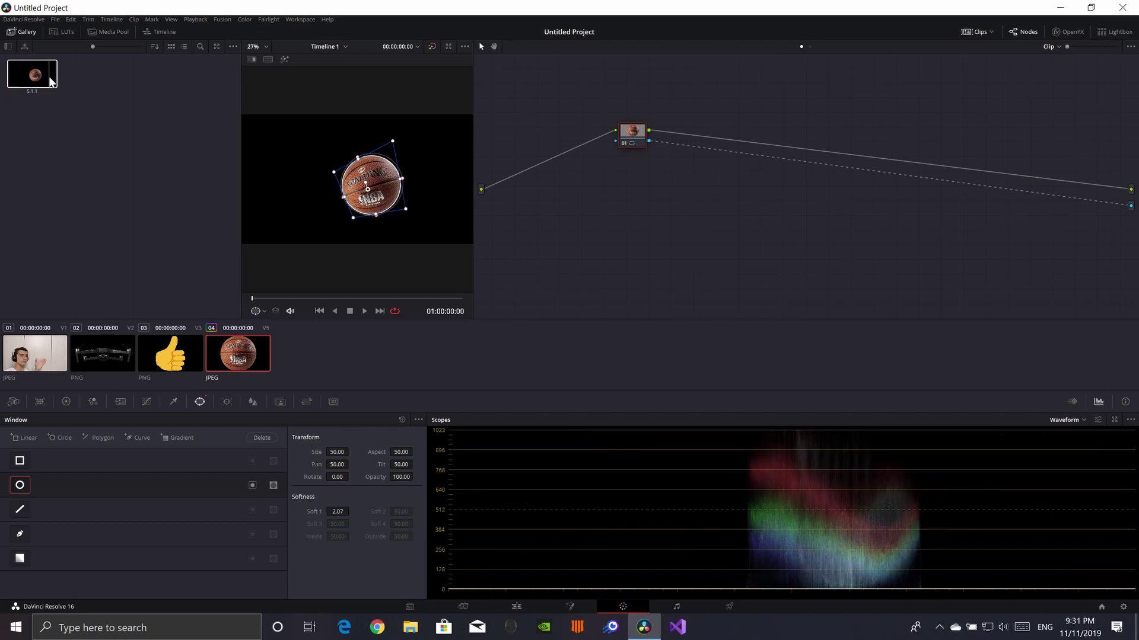
- Change the project's timeline resolution to 1280 x 720 HD 720P and save the settings
right_click(34, 77)
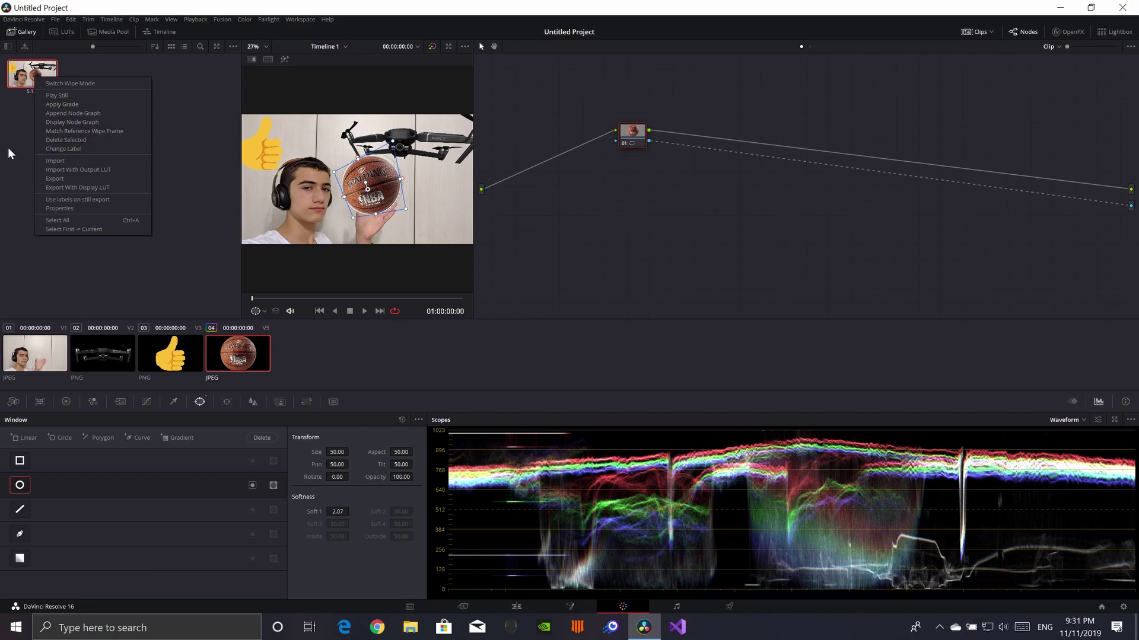
click(36, 154)
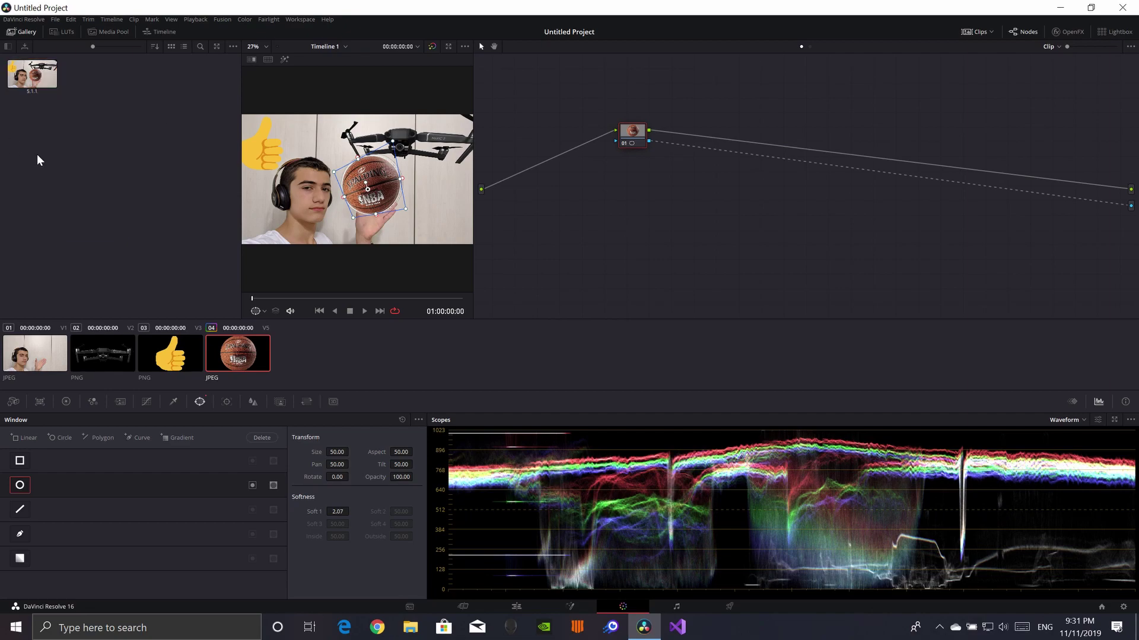
click(1123, 607)
click(585, 114)
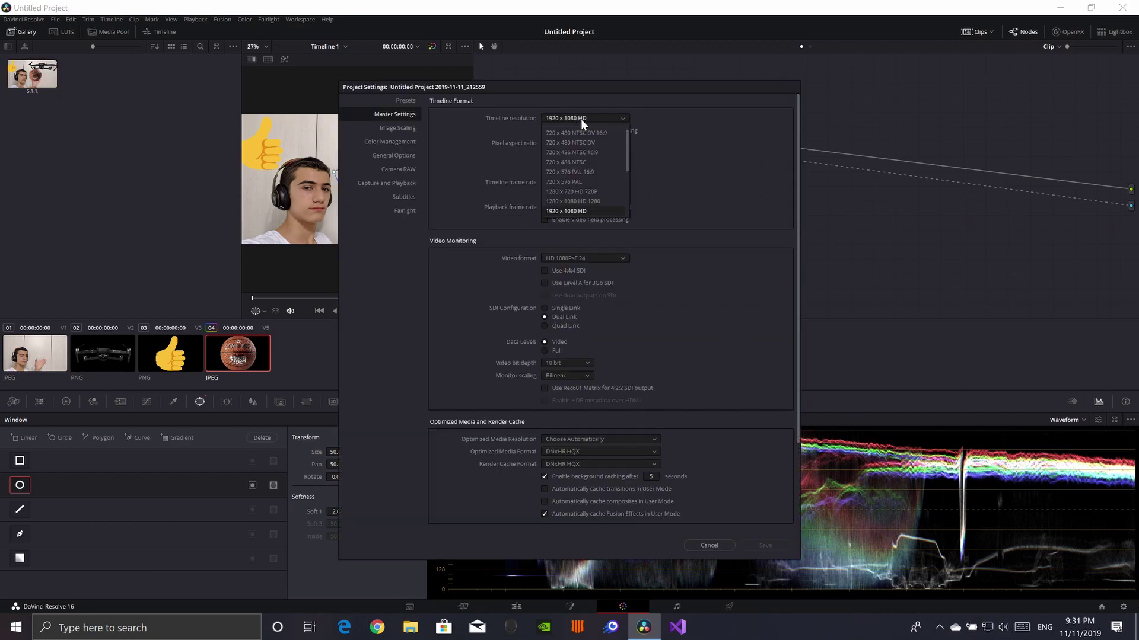
click(592, 191)
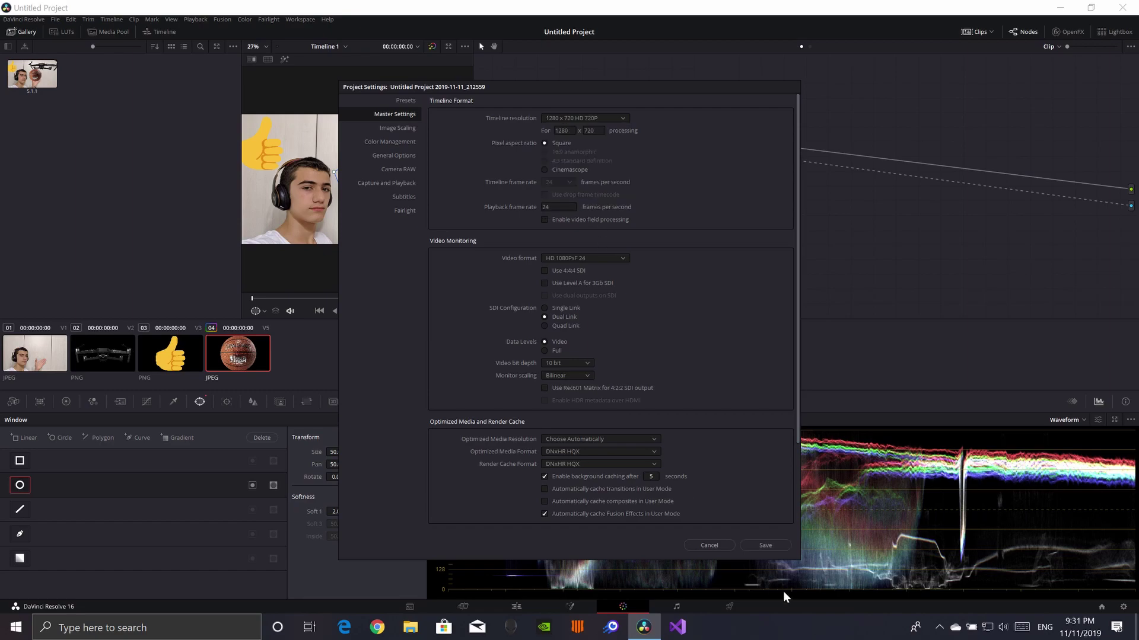
click(781, 545)
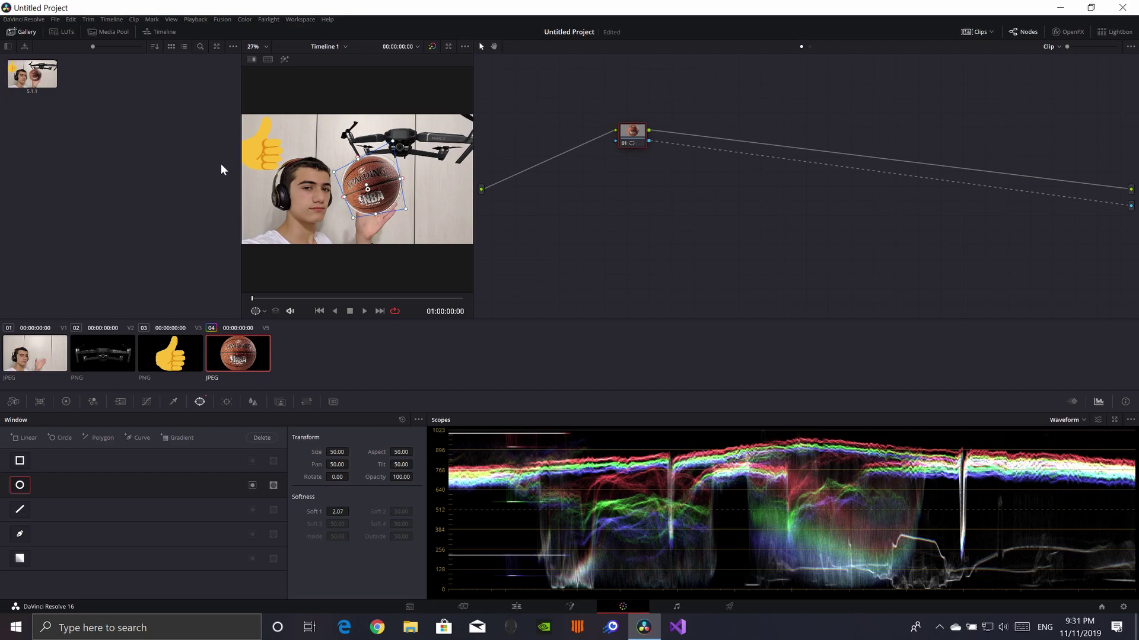
right_click(296, 144)
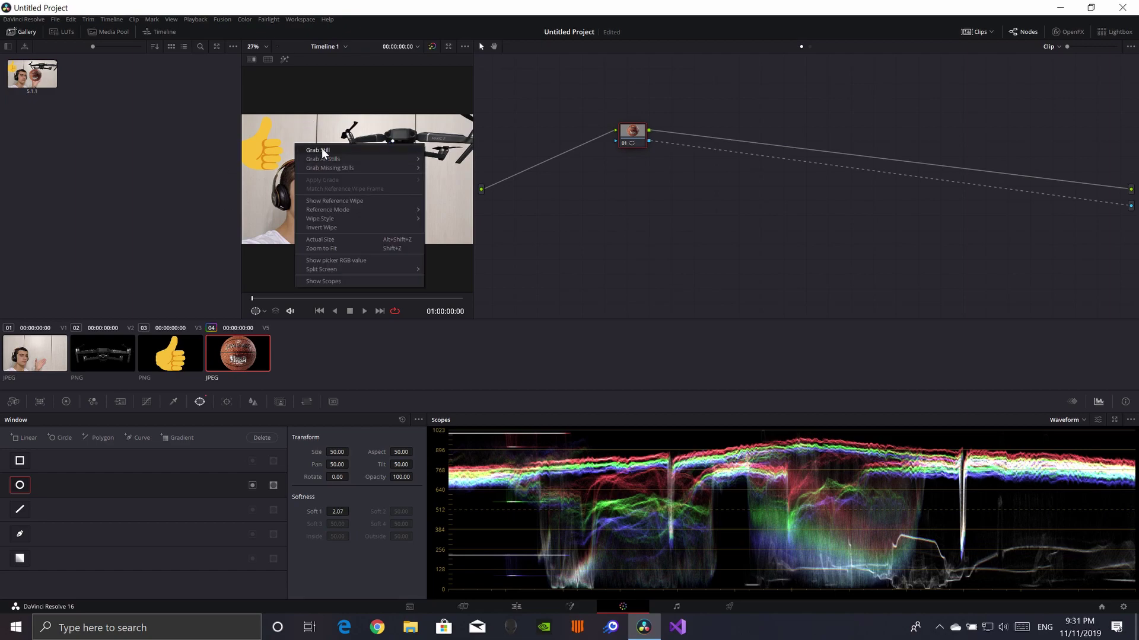
- Grab still 5.1.2 from the viewer, set up a JPEG export, then cancel it
click(322, 149)
right_click(102, 74)
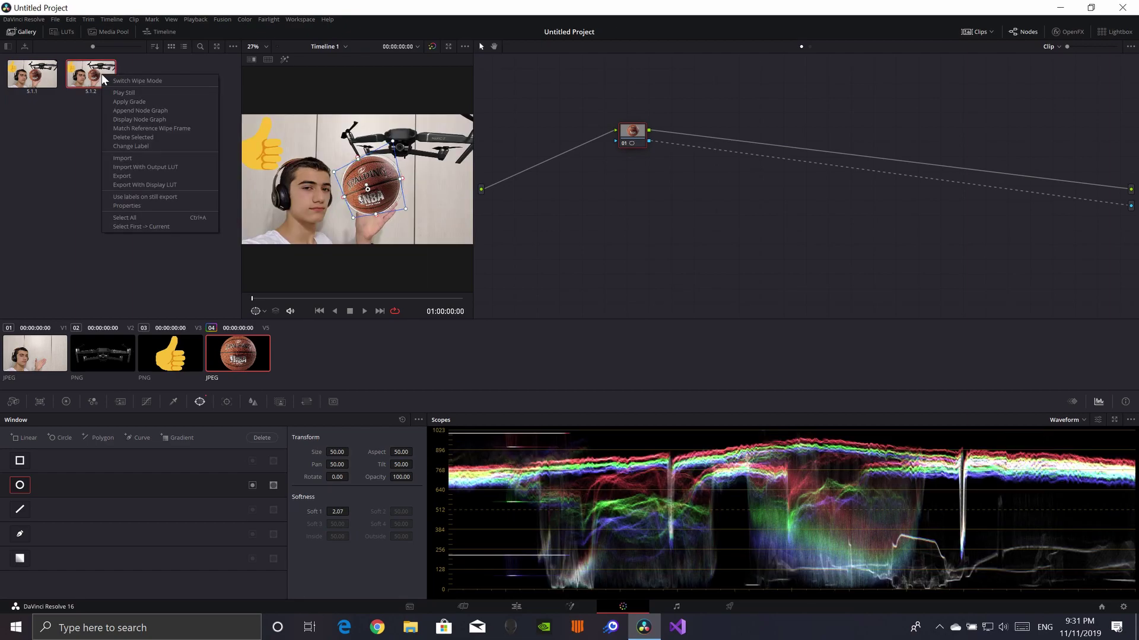
click(159, 177)
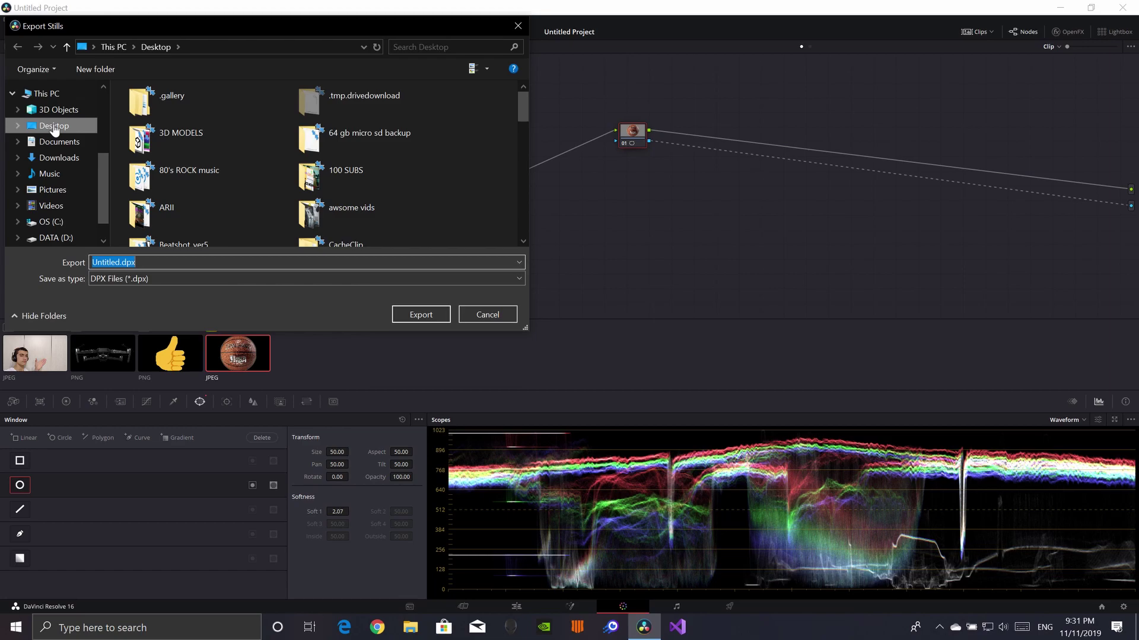
click(230, 279)
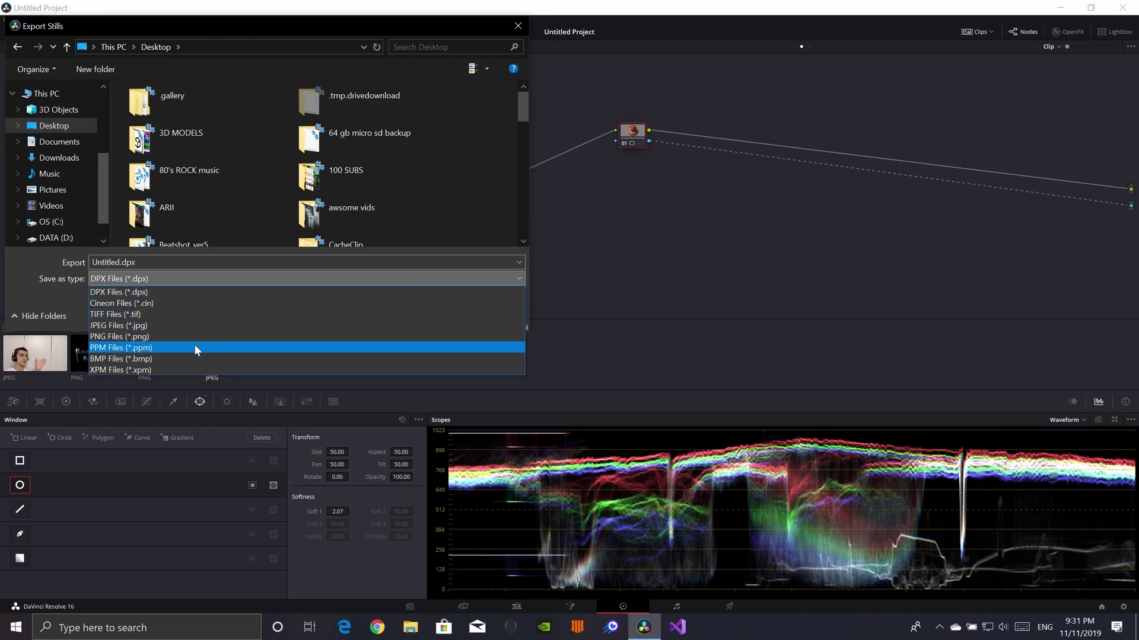
click(191, 326)
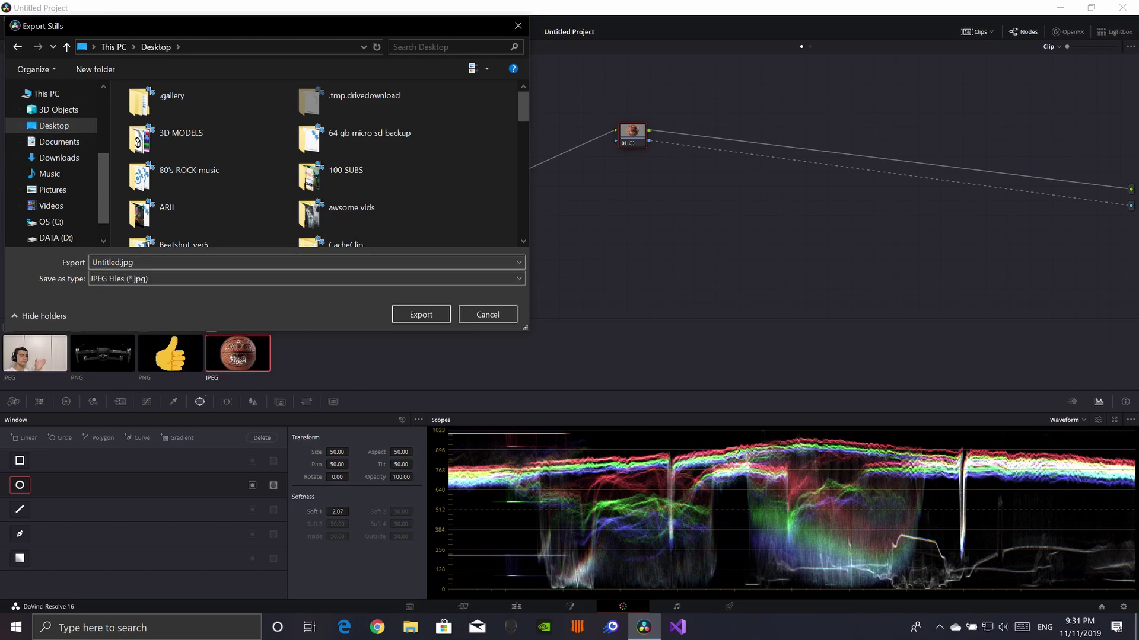
click(517, 36)
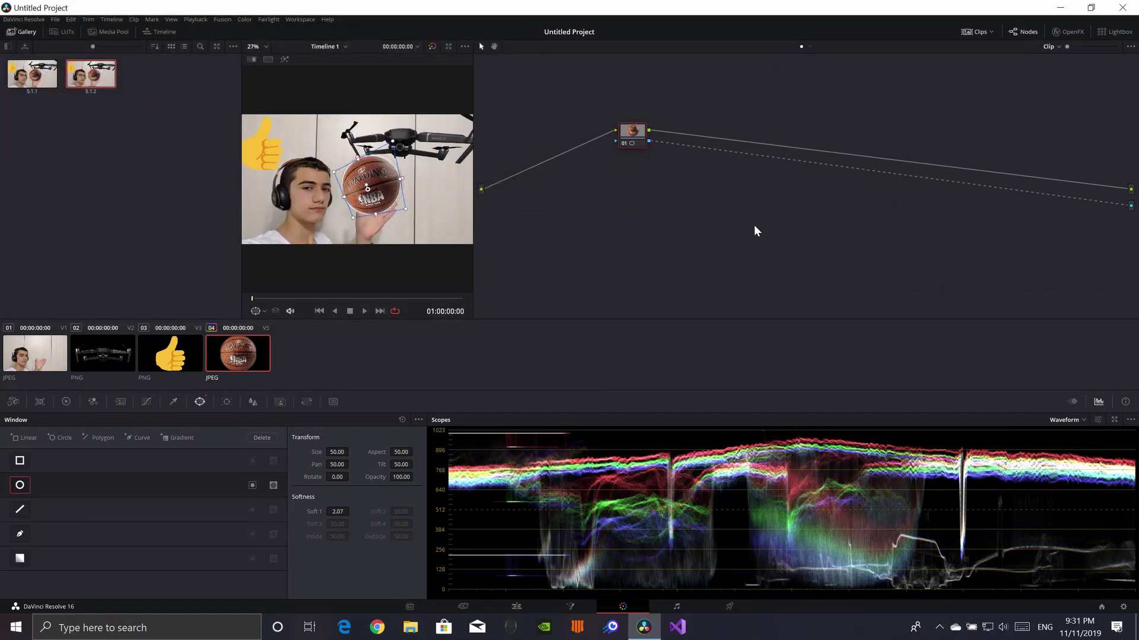